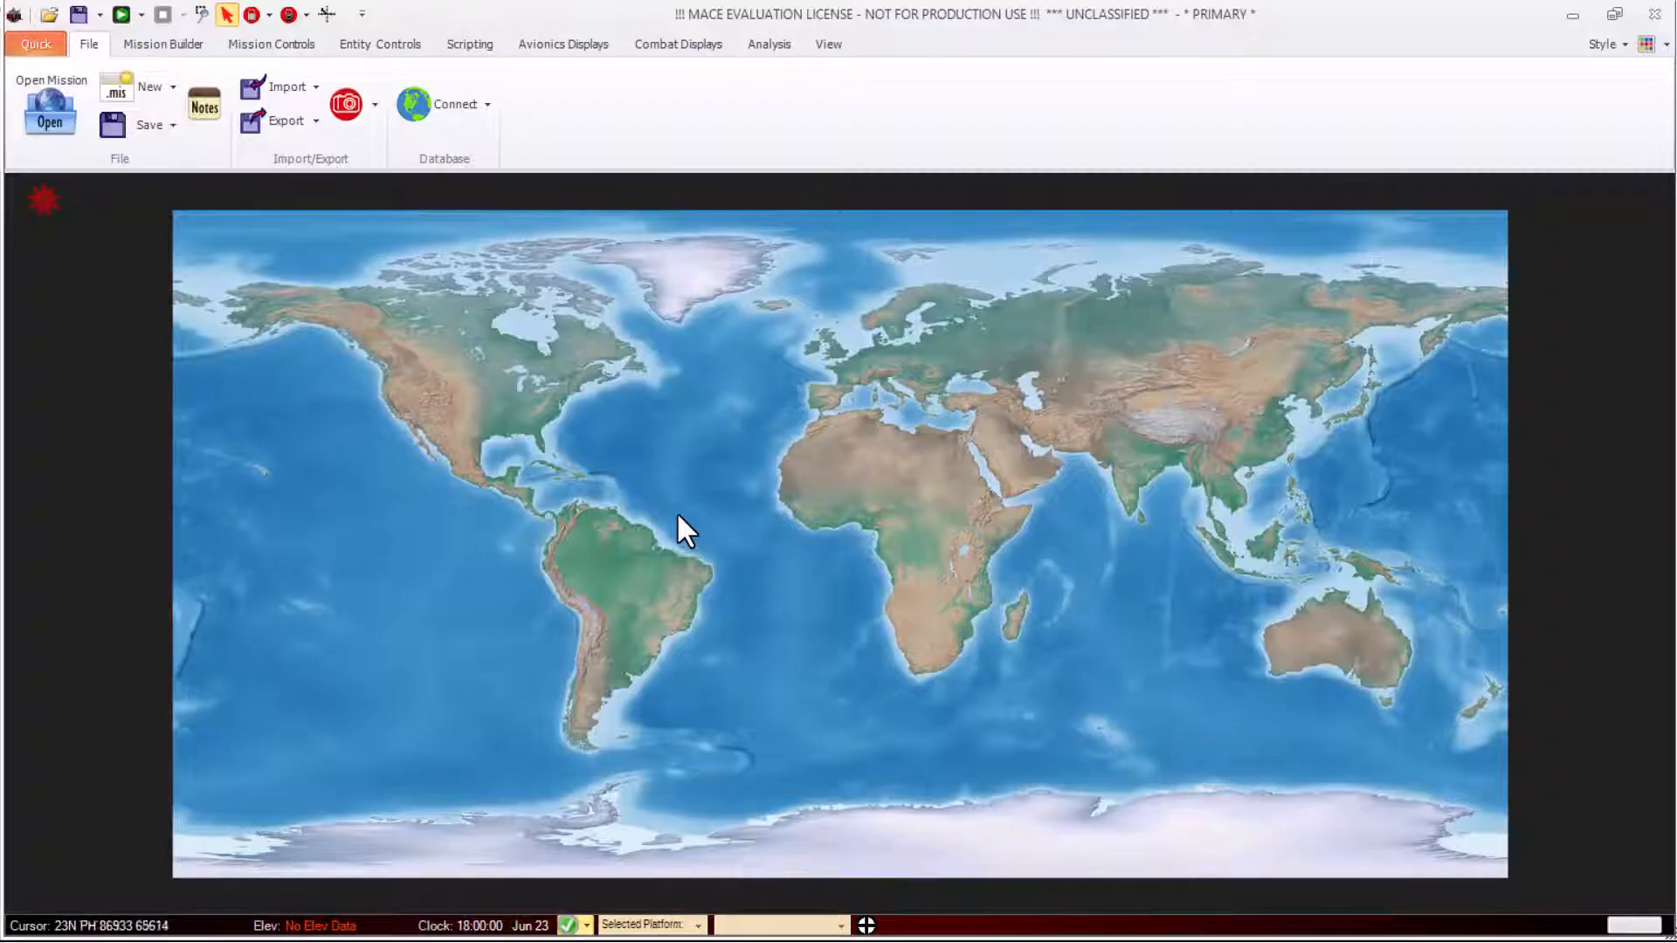
- In the system settings' elevation data paths, rank CDB first, SRTM second and DTED third in read priority
{"action": "left_click", "coordinate": [830, 48]}
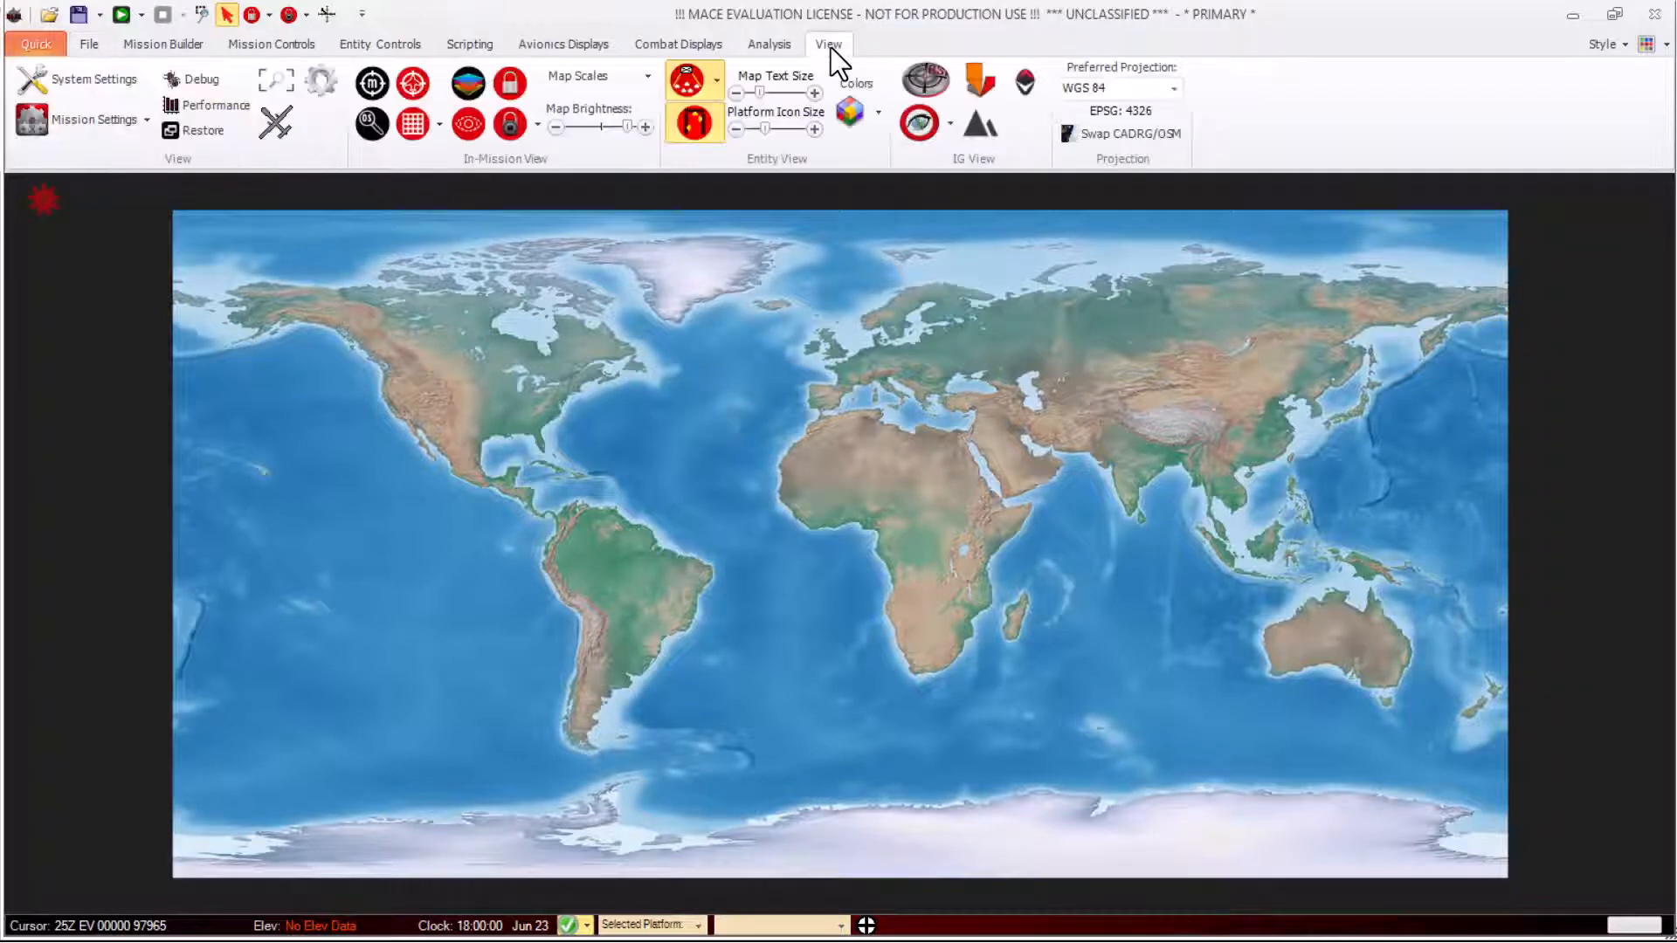
{"action": "left_click", "coordinate": [87, 82]}
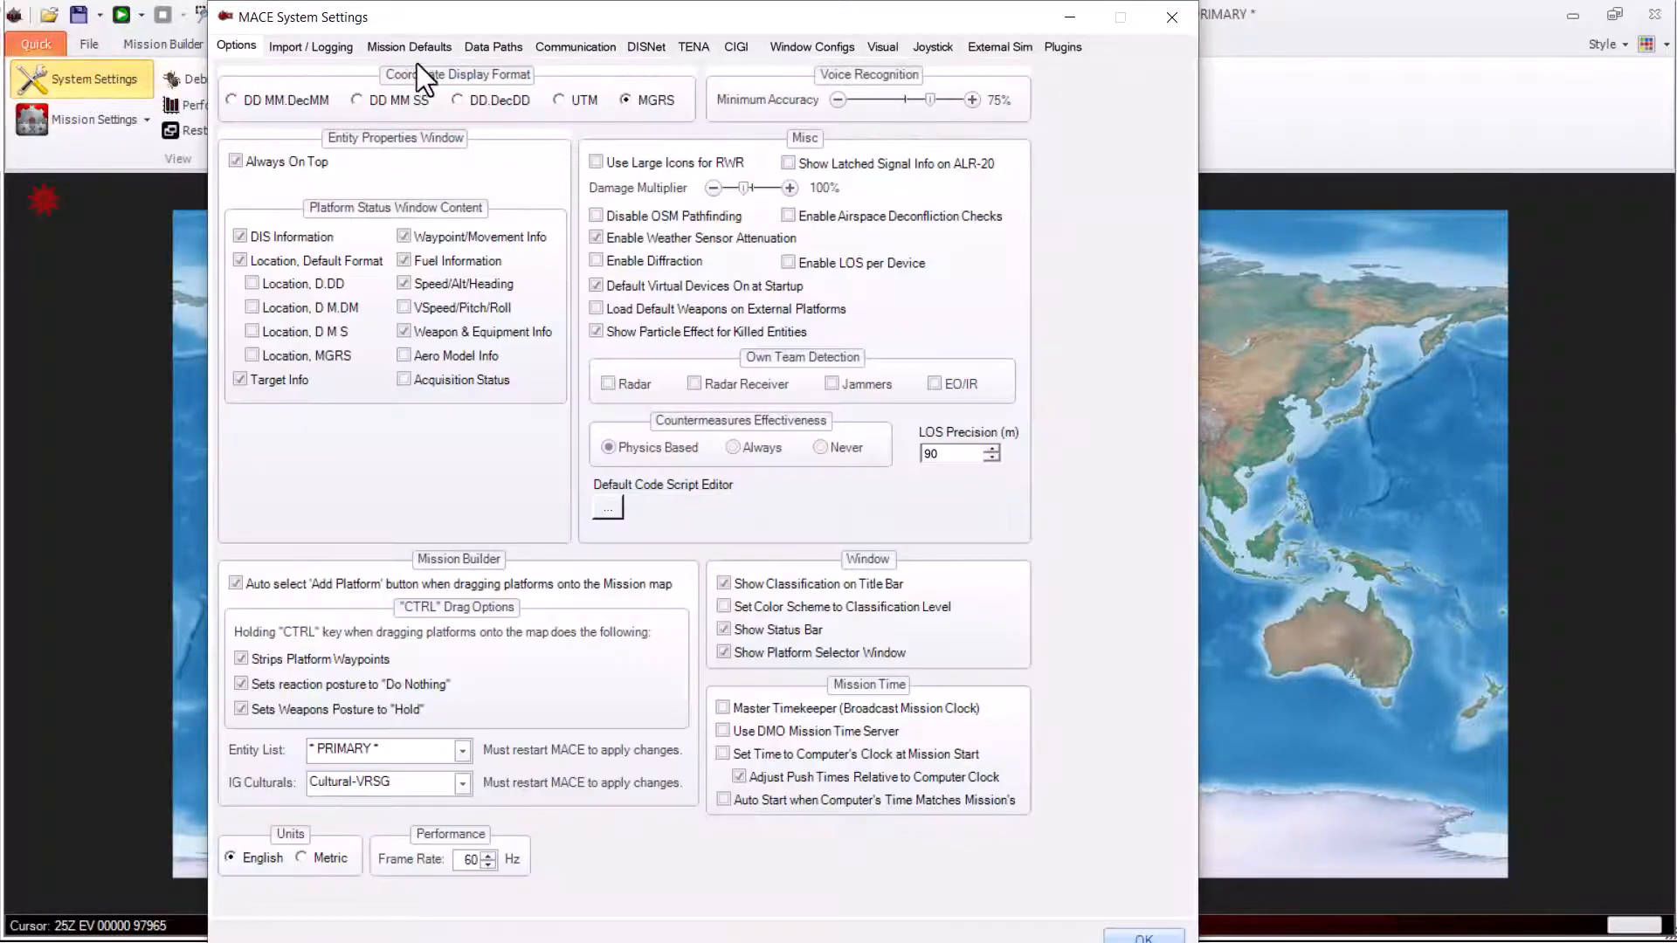
{"action": "left_click", "coordinate": [500, 49]}
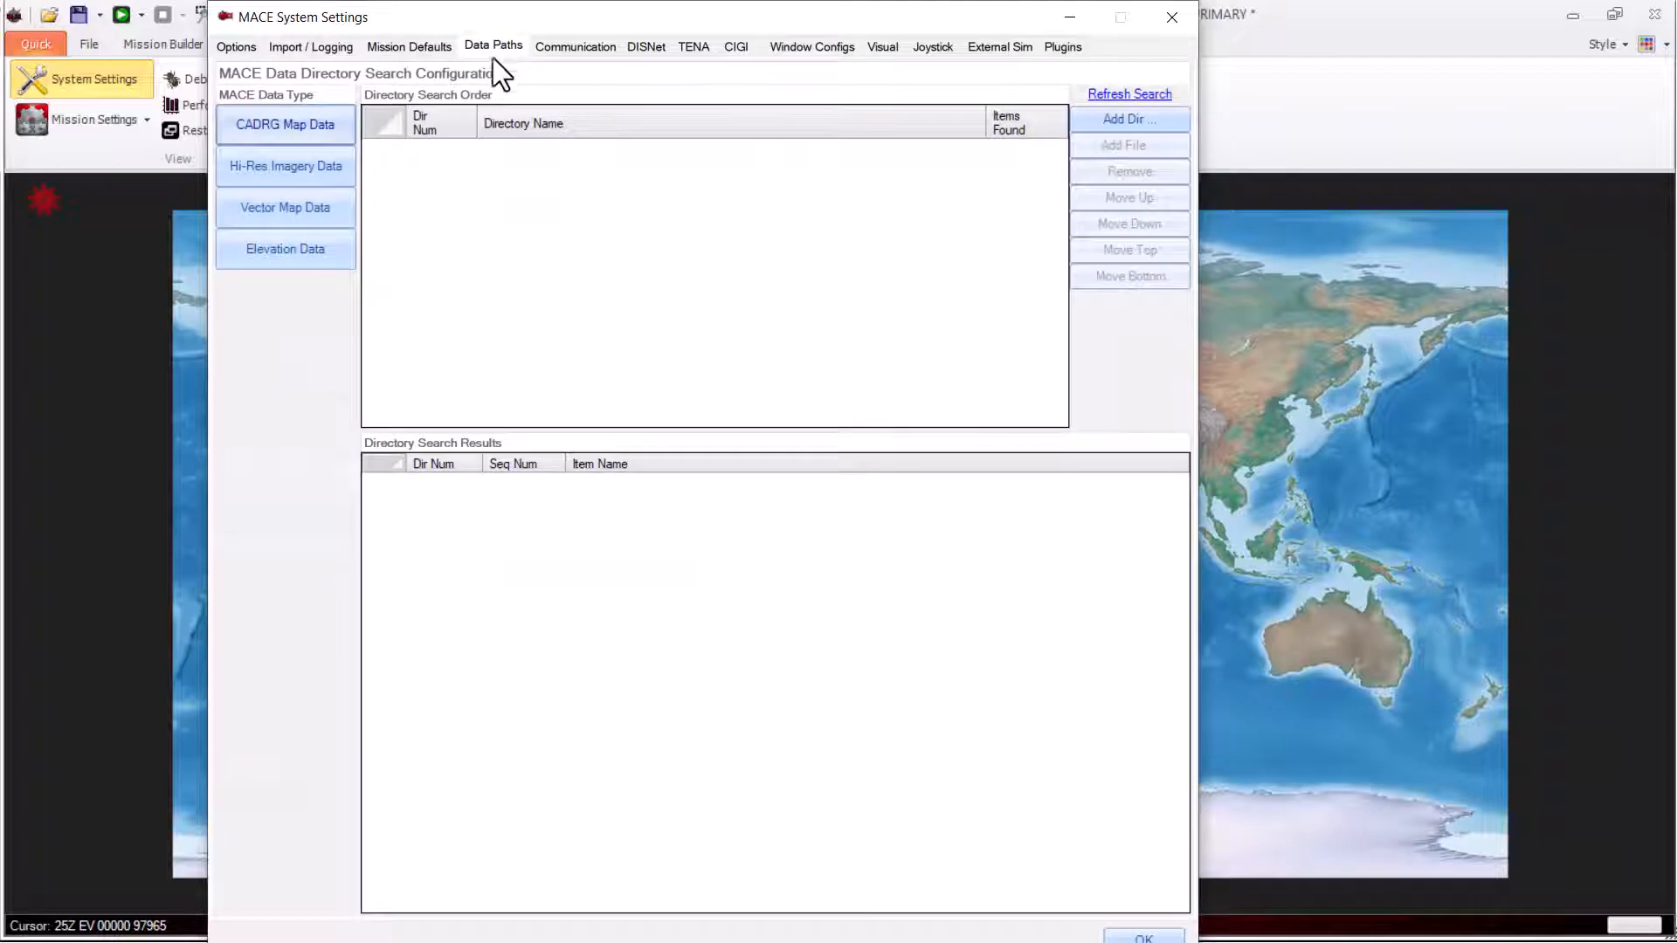
{"action": "left_click", "coordinate": [306, 249]}
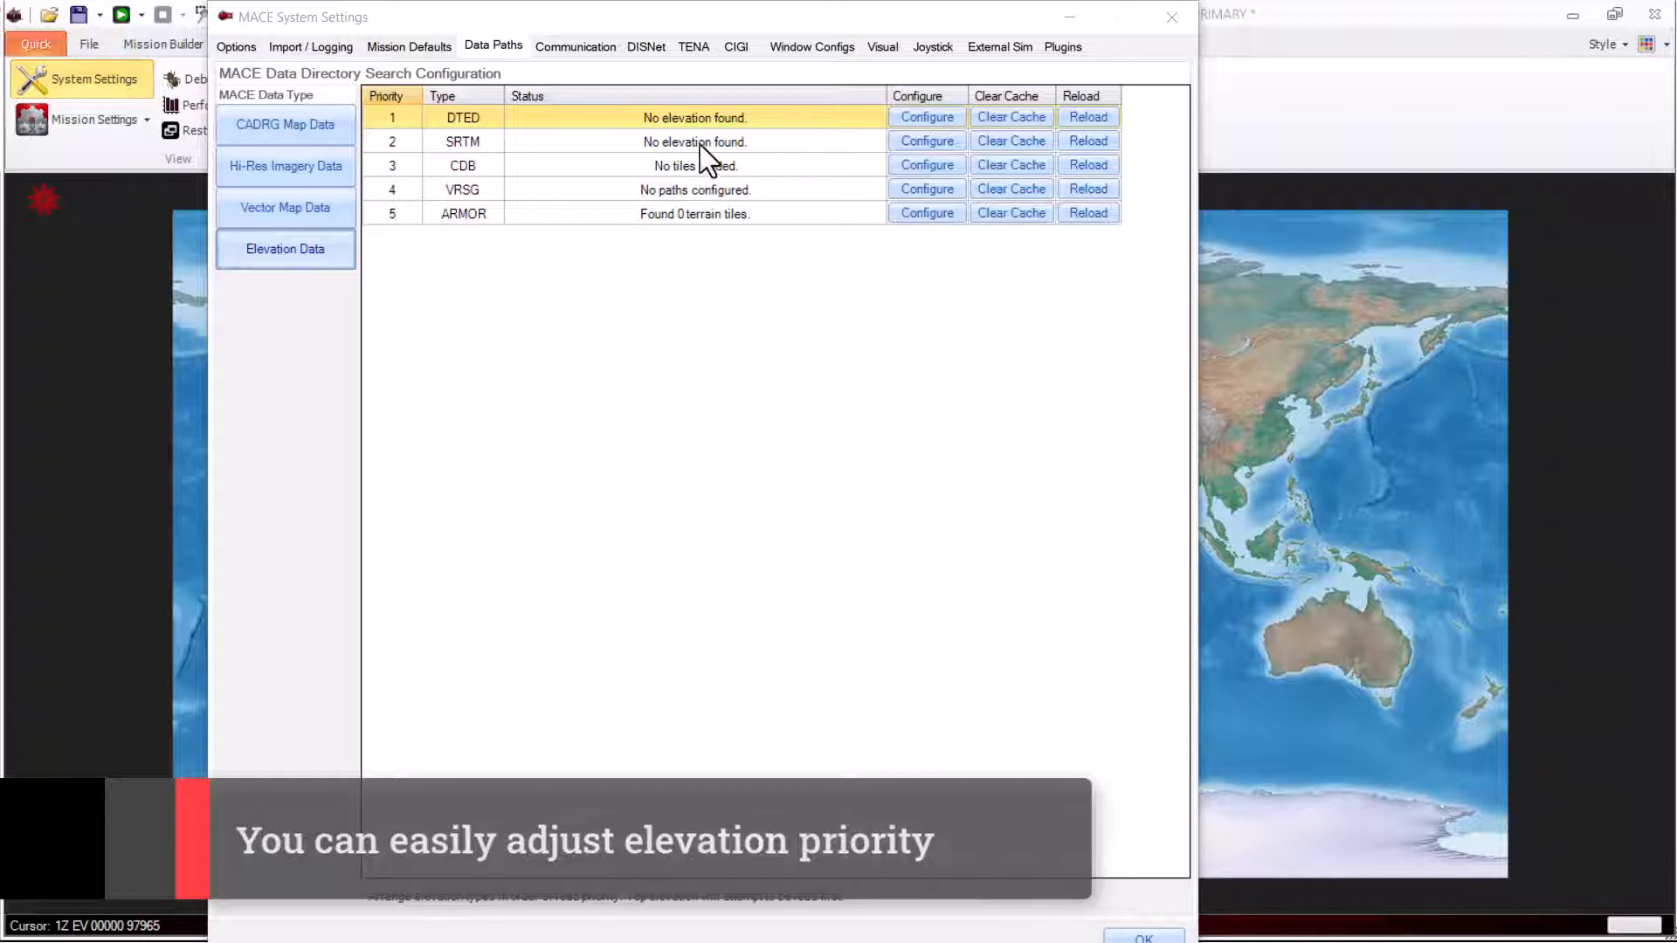
{"action": "left_click_drag", "start_coordinate": [647, 133], "coordinate": [648, 119]}
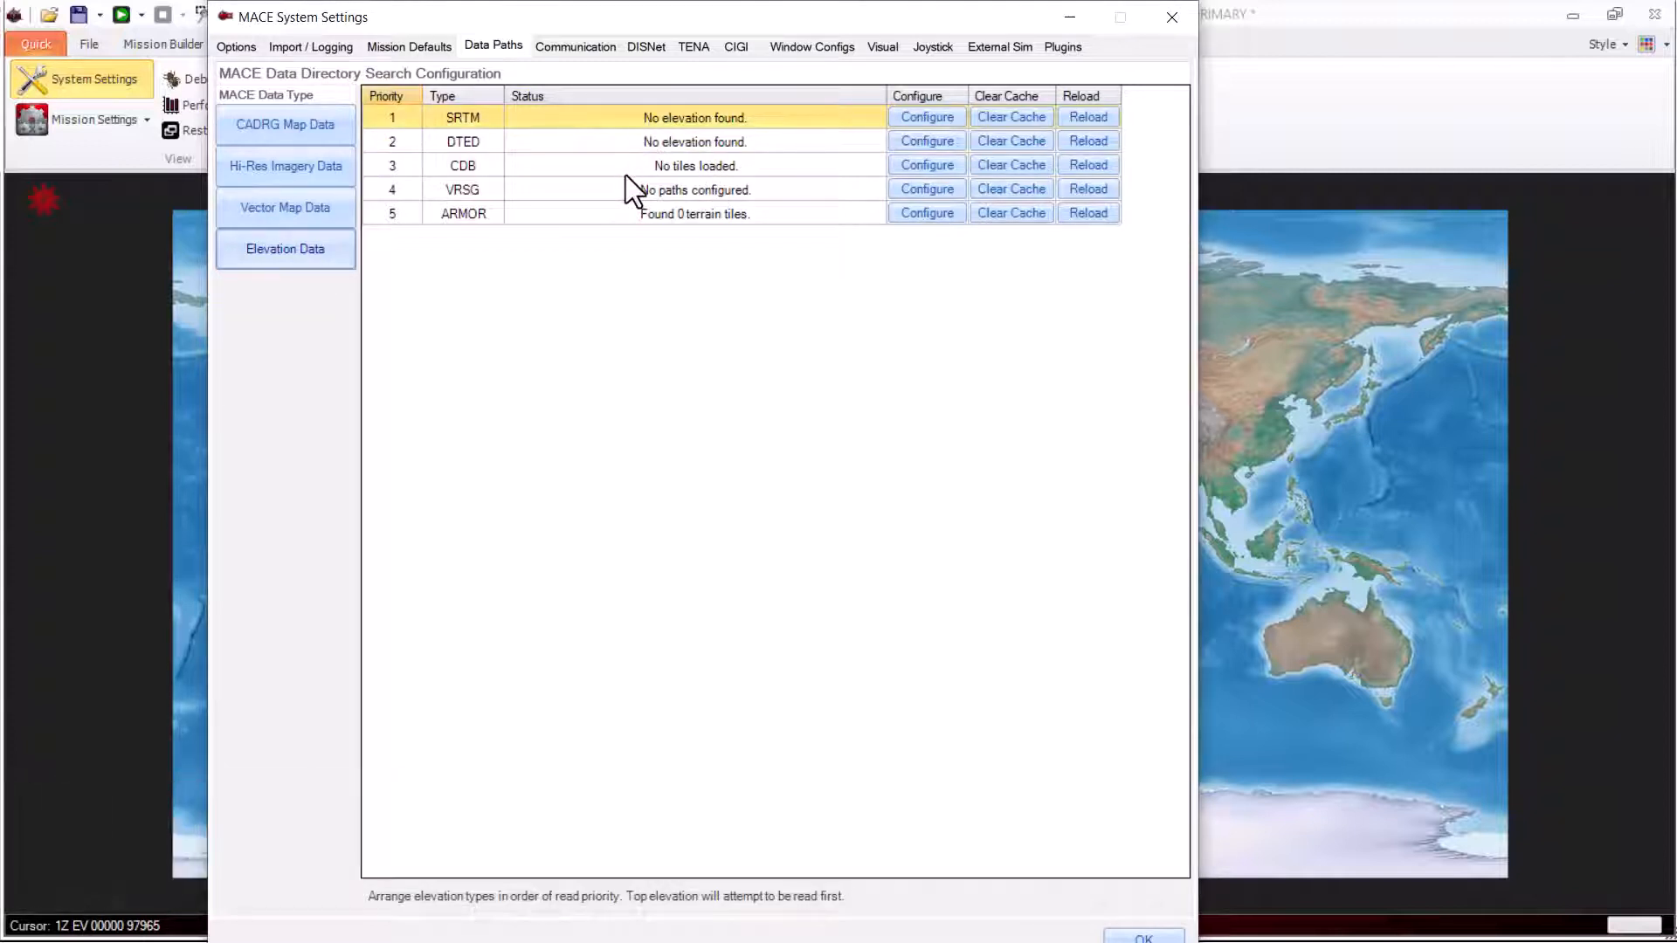
{"action": "left_click_drag", "start_coordinate": [625, 174], "coordinate": [632, 128]}
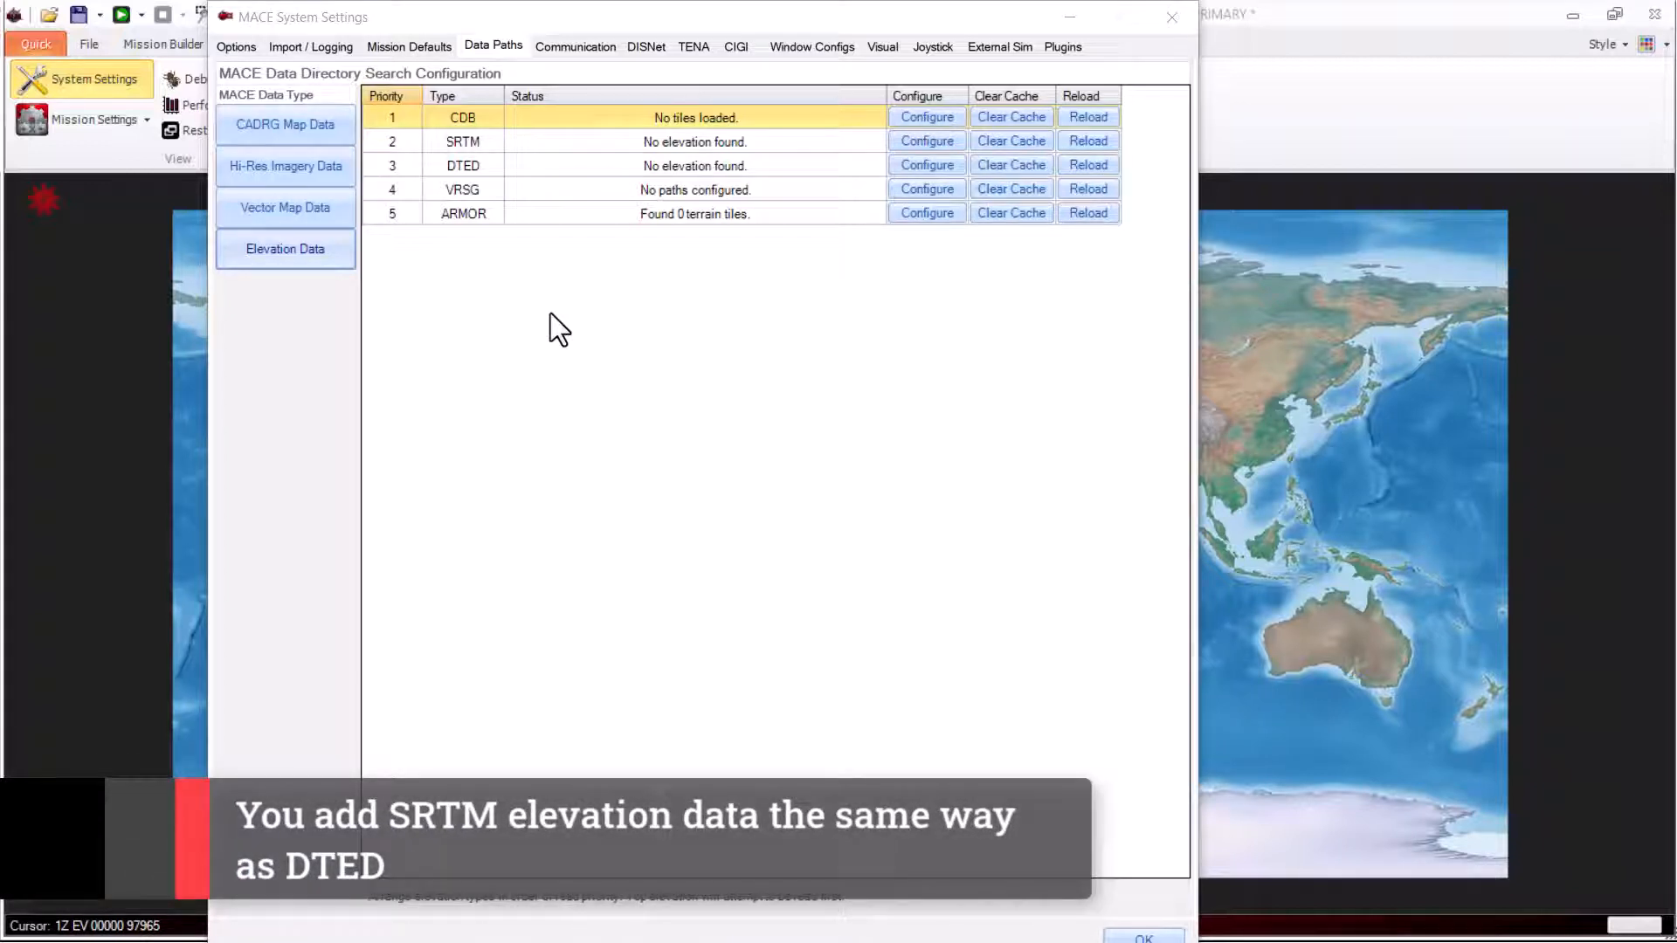
- Configure DTED elevation to read from the folder C:\Users\Public\Documents\MACE\Elevation\DTED
{"action": "left_click", "coordinate": [930, 165]}
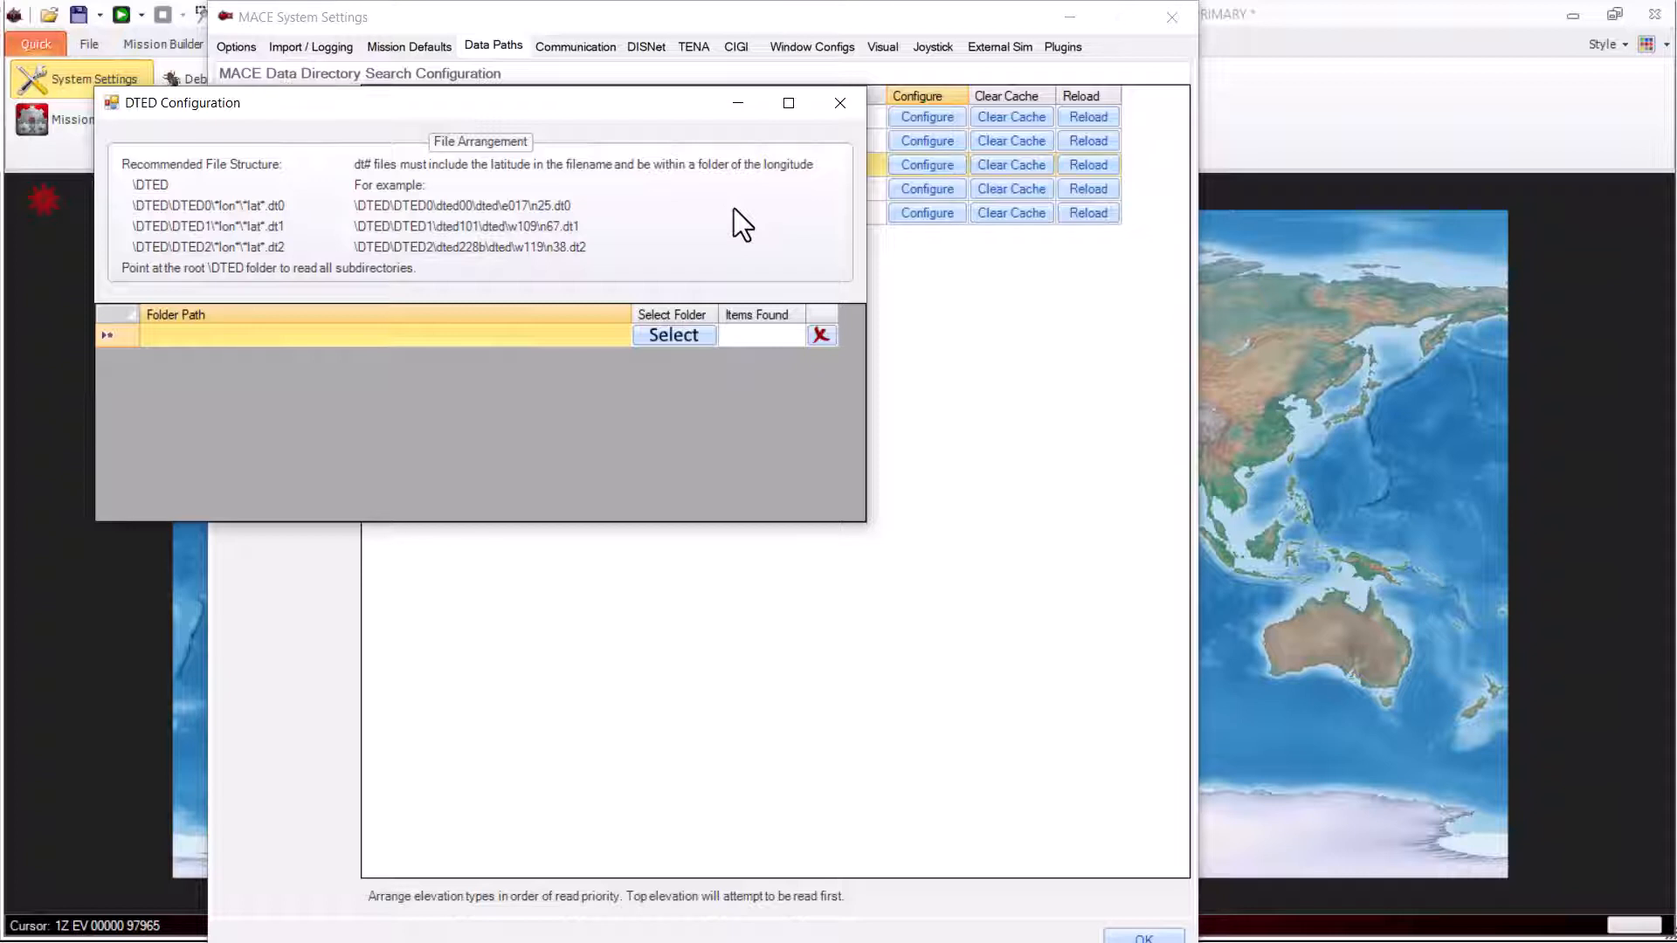
{"action": "left_click", "coordinate": [666, 337]}
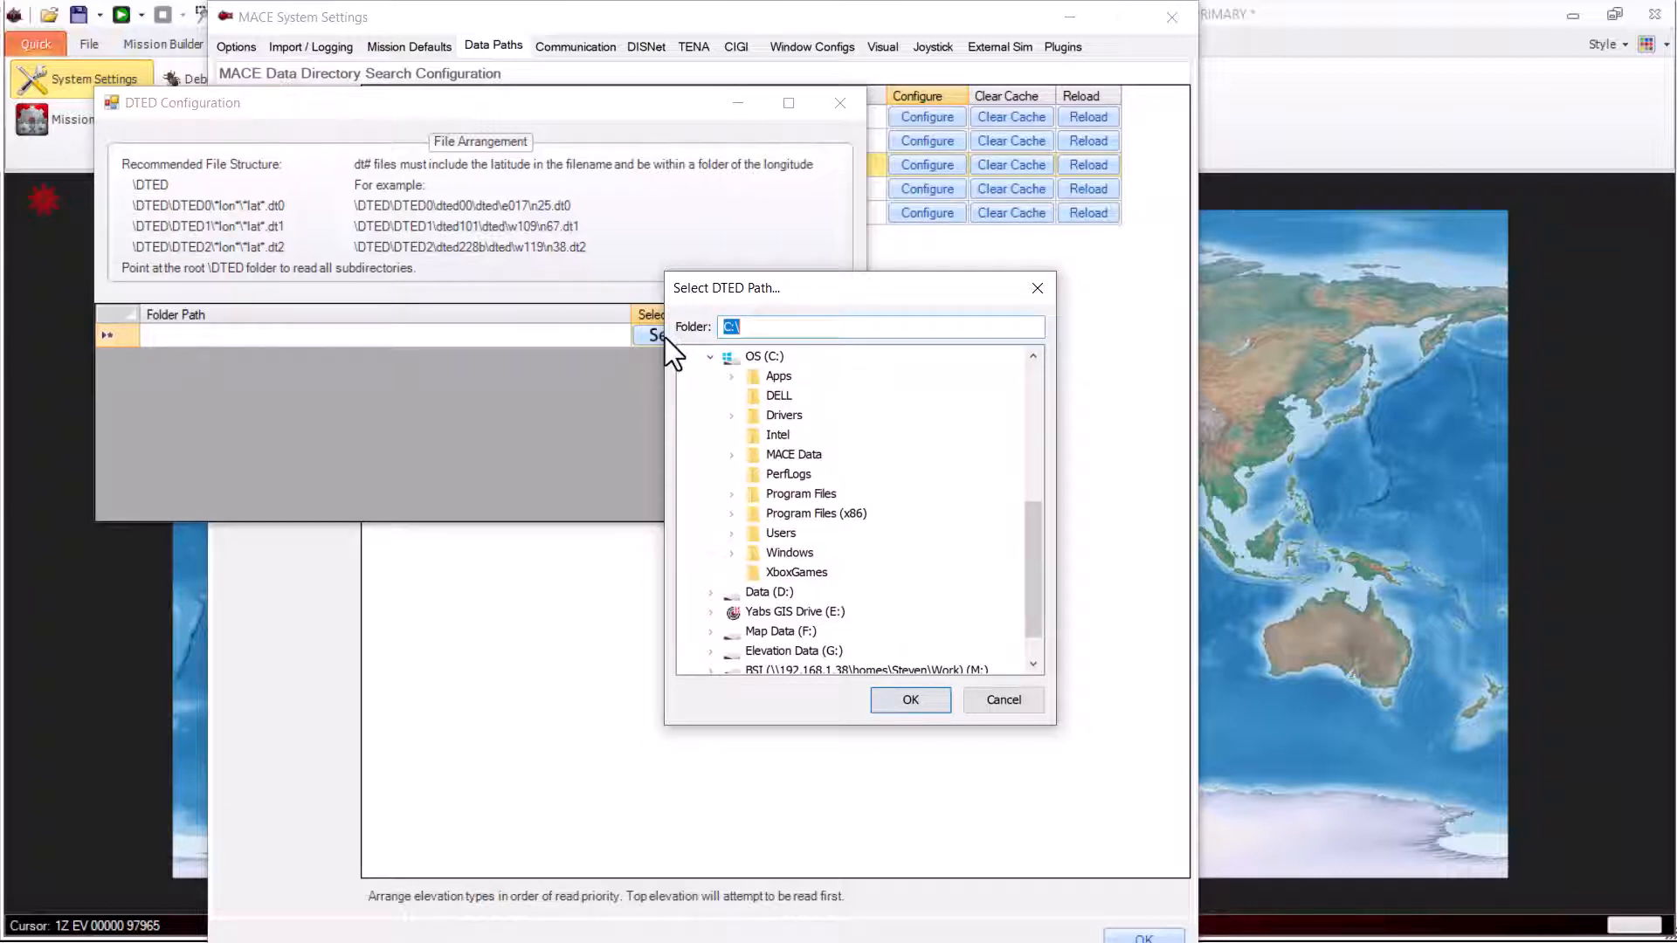
{"action": "scroll", "coordinate": [790, 490], "scroll_direction": "down", "scroll_amount": 1}
{"action": "left_click", "coordinate": [790, 492]}
{"action": "scroll", "coordinate": [796, 488], "scroll_direction": "down", "scroll_amount": 1}
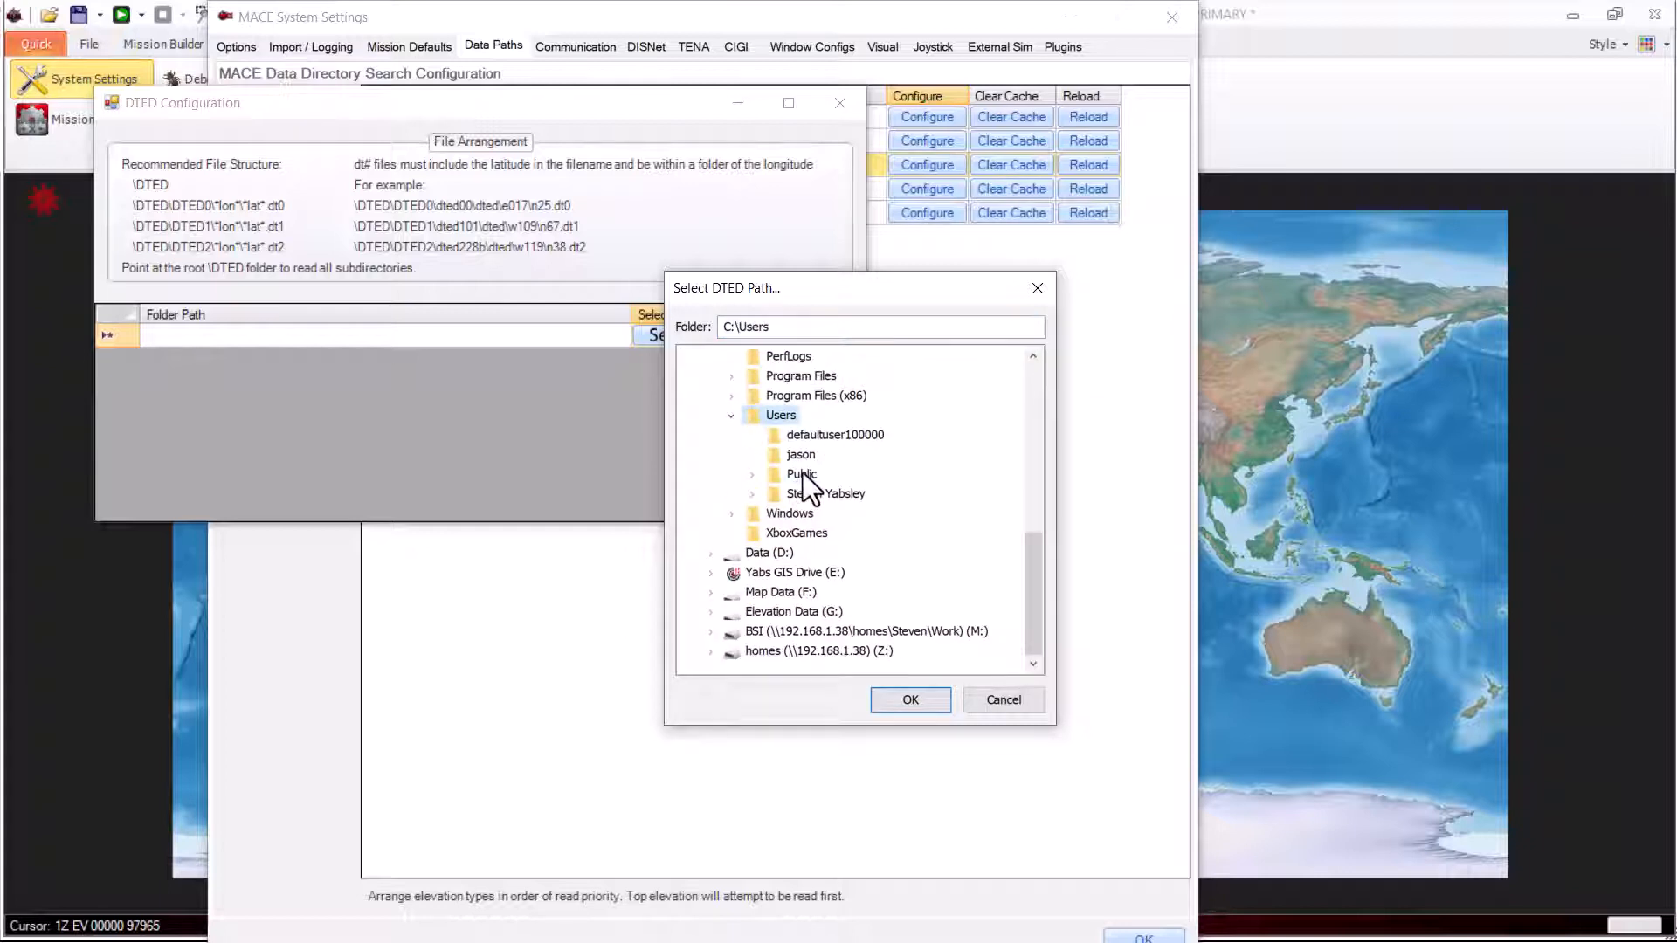
{"action": "double_click", "coordinate": [804, 474]}
{"action": "scroll", "coordinate": [803, 474], "scroll_direction": "down", "scroll_amount": 1}
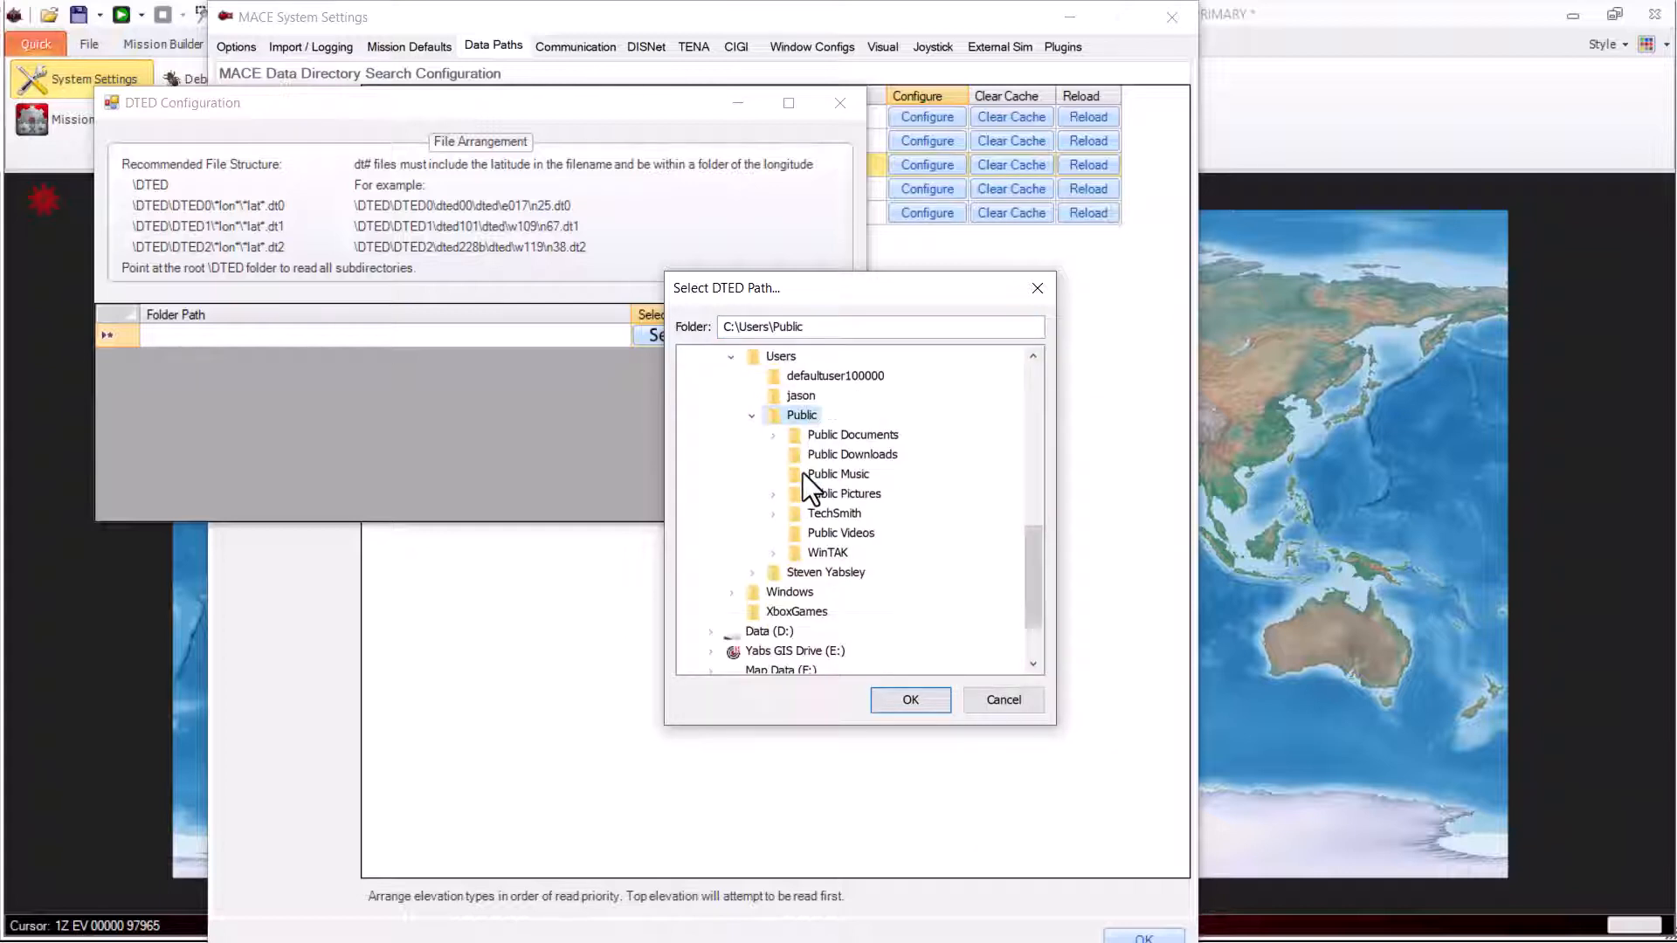
{"action": "double_click", "coordinate": [838, 437]}
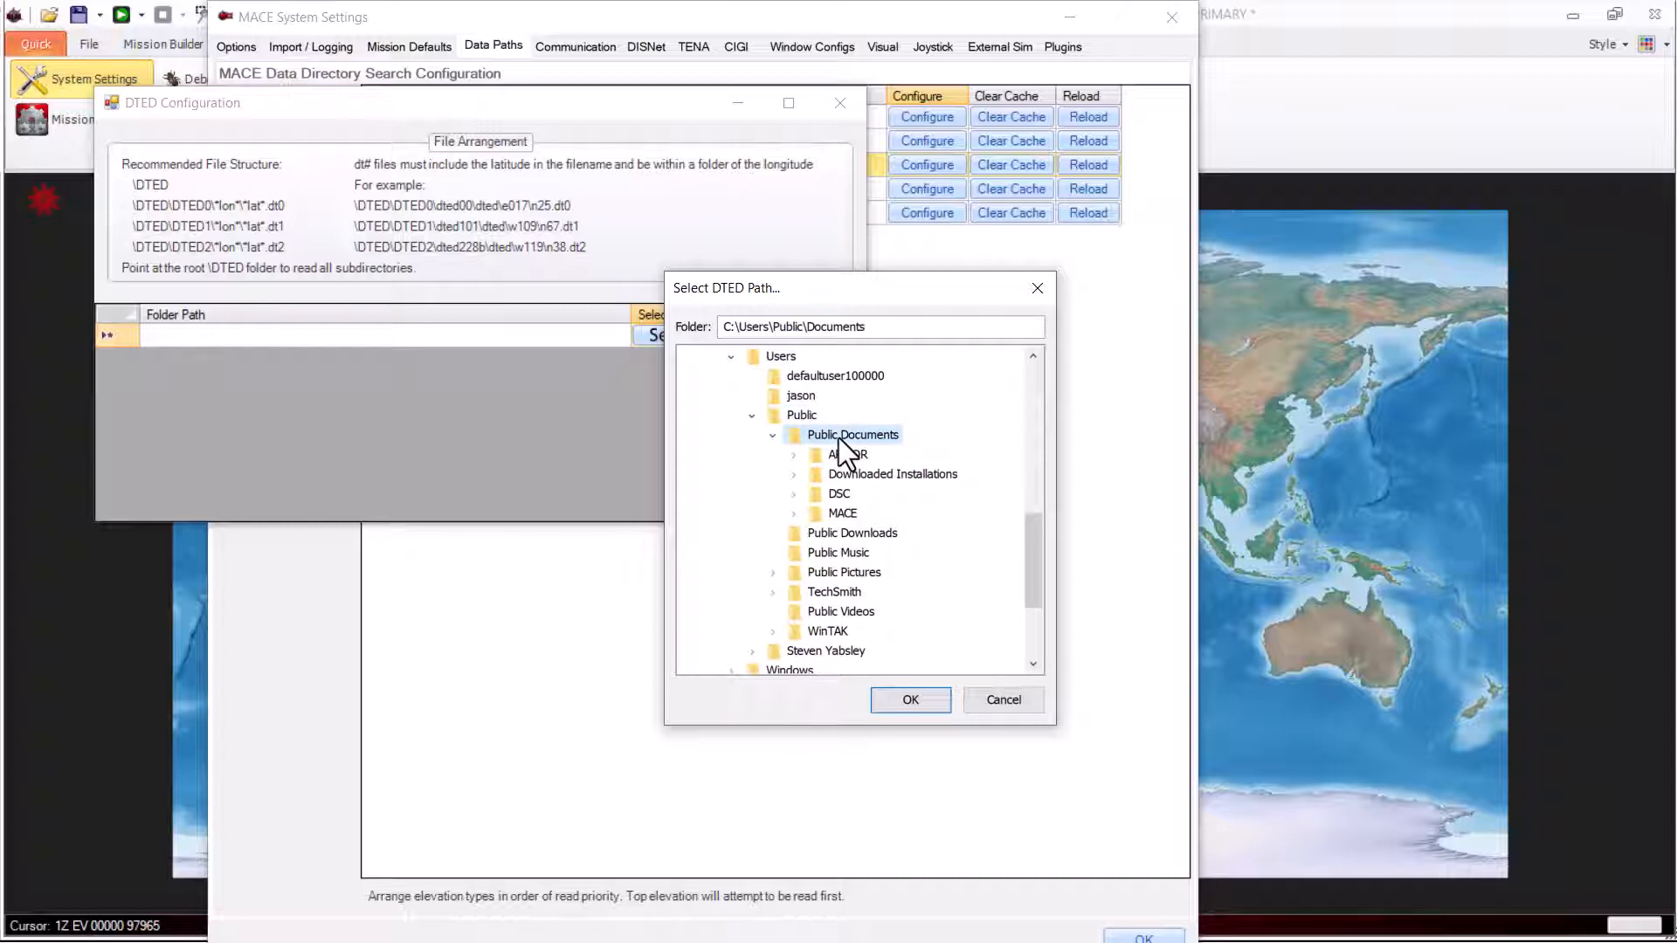
{"action": "double_click", "coordinate": [844, 513]}
{"action": "double_click", "coordinate": [872, 494]}
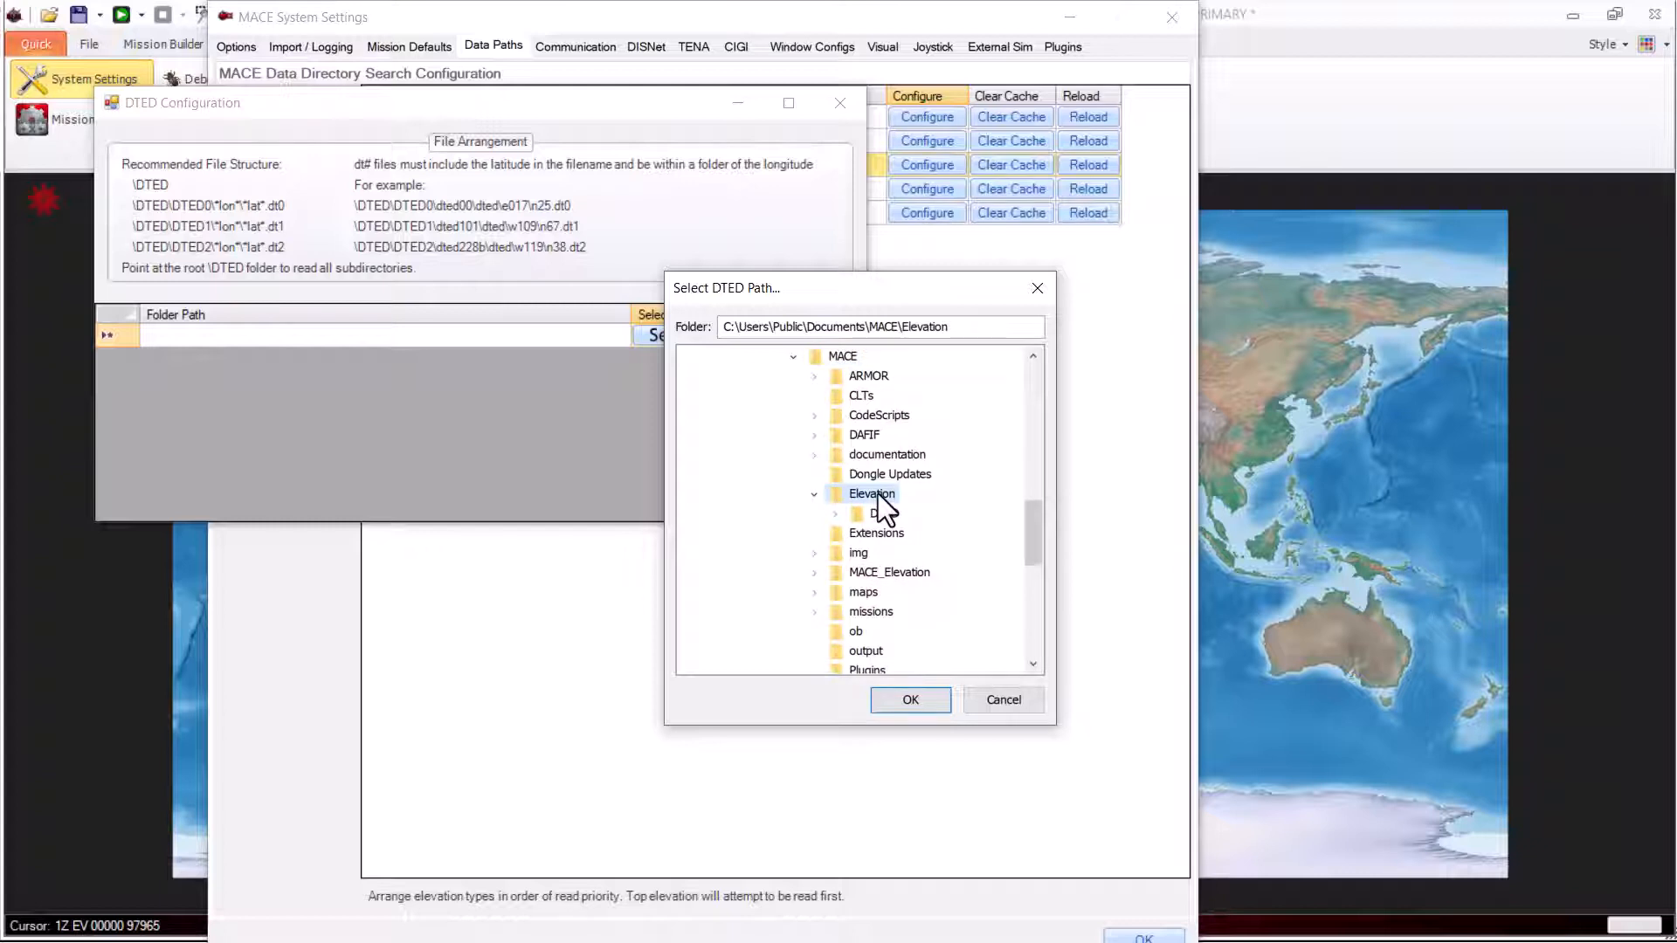
{"action": "left_click", "coordinate": [836, 514]}
{"action": "left_click", "coordinate": [882, 515]}
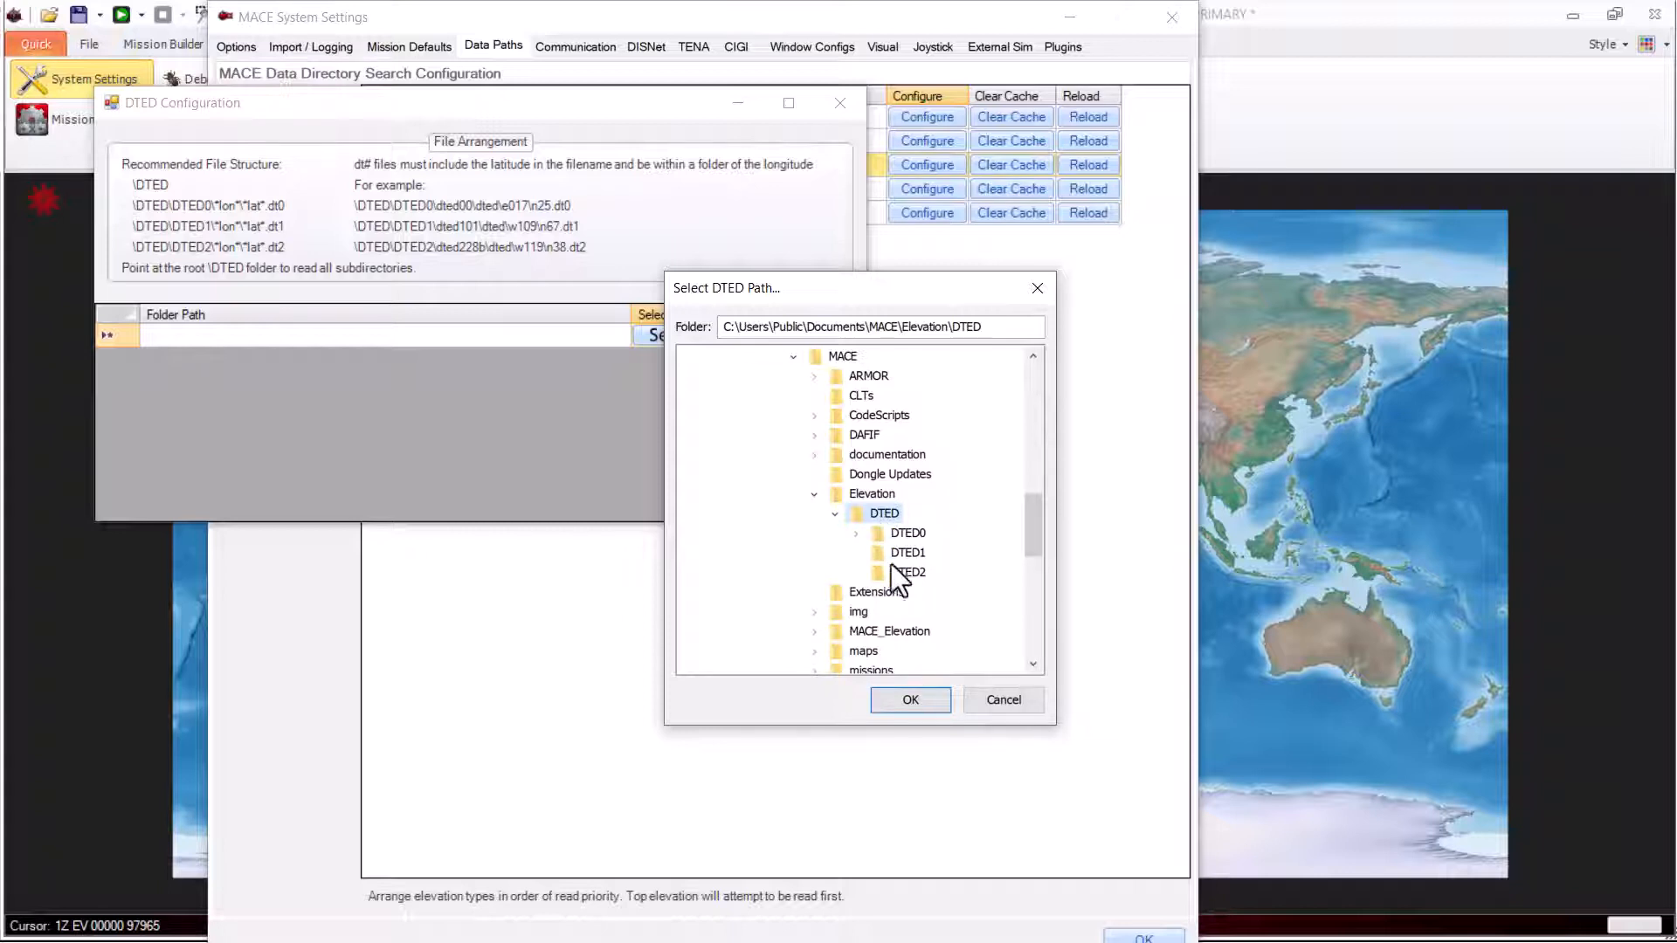
{"action": "left_click", "coordinate": [910, 699]}
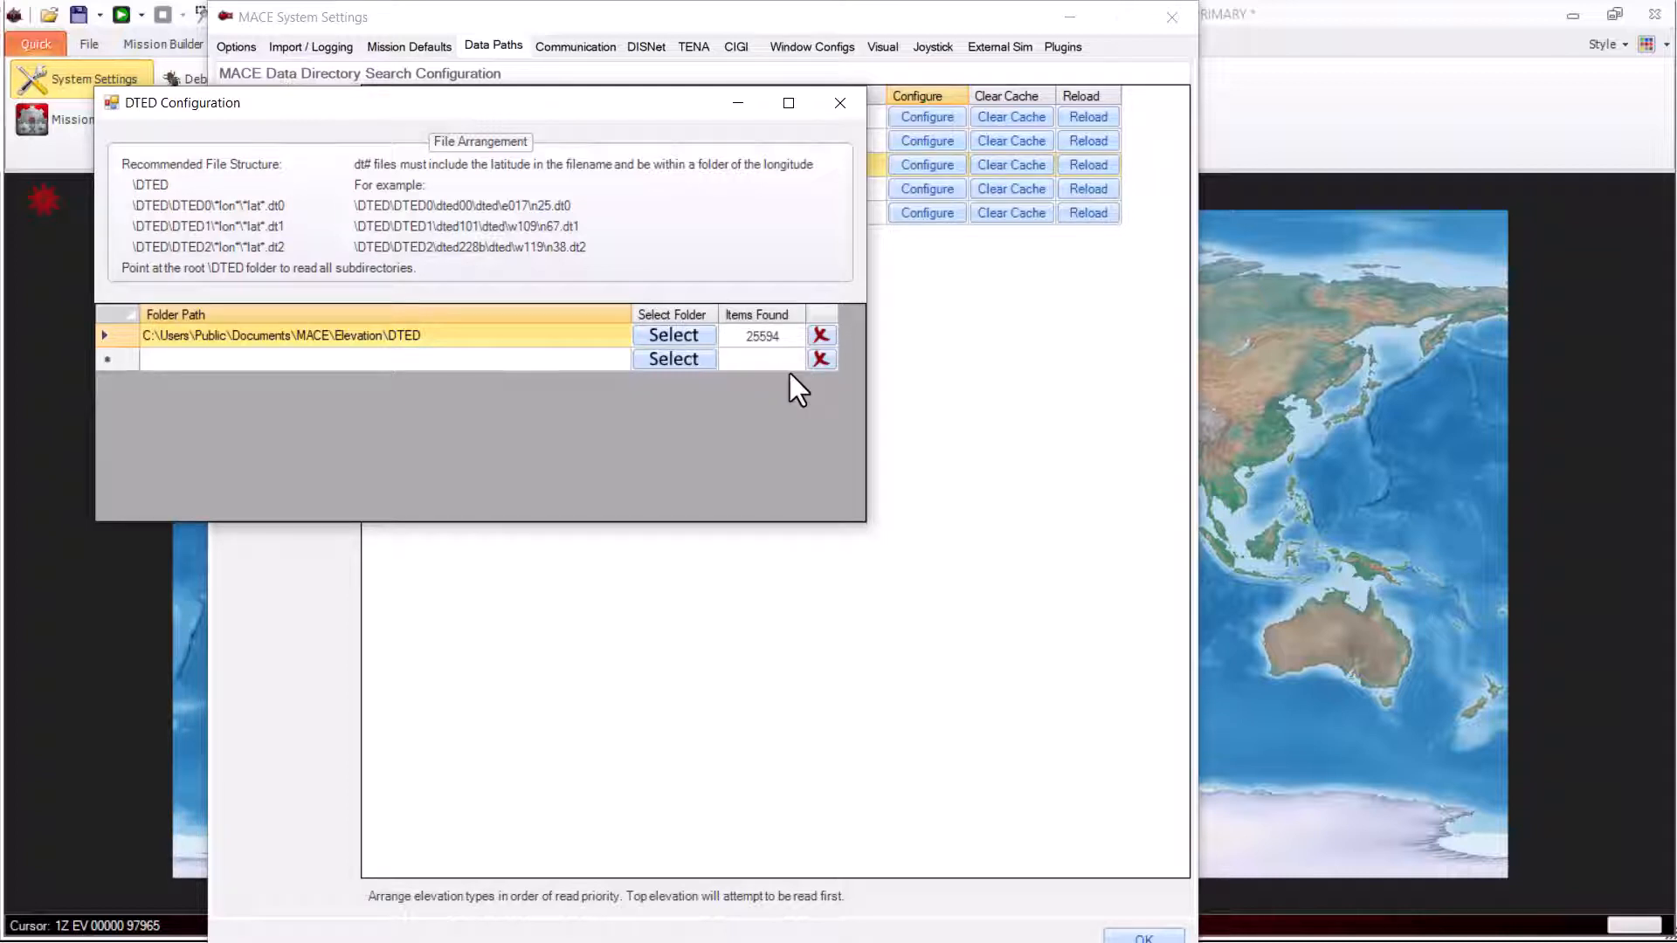
{"action": "left_click", "coordinate": [839, 102]}
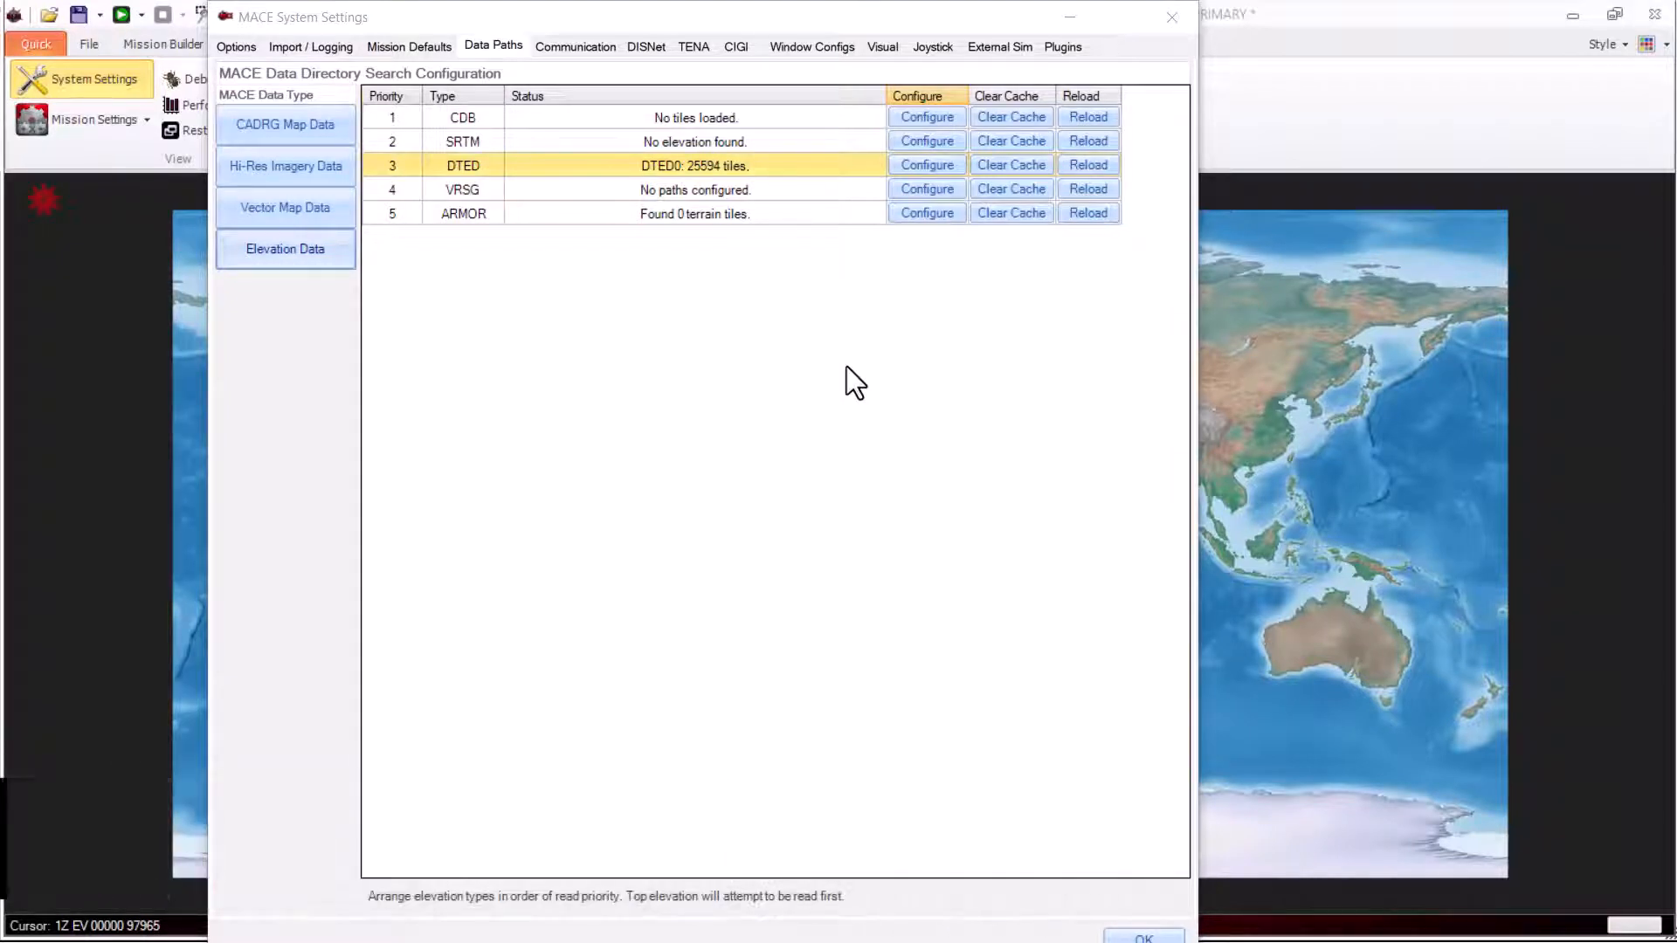
- Configure CDB elevation to read from the folder E:\Elevation_Data\CDB
{"action": "left_click", "coordinate": [935, 119]}
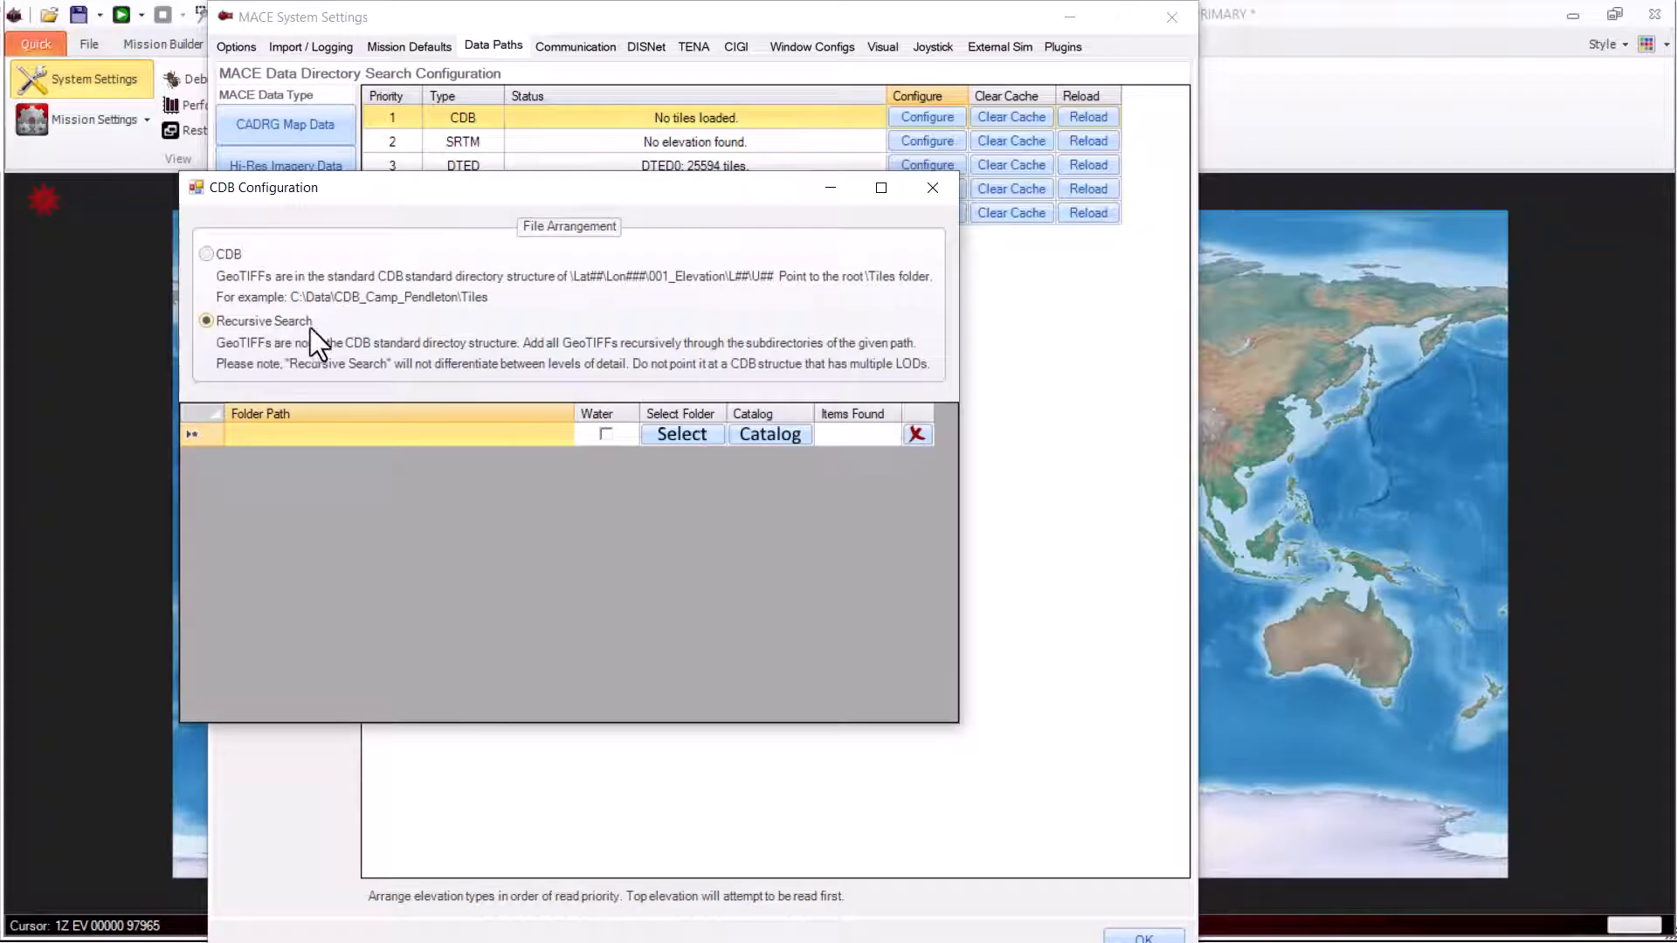
{"action": "left_click", "coordinate": [700, 437]}
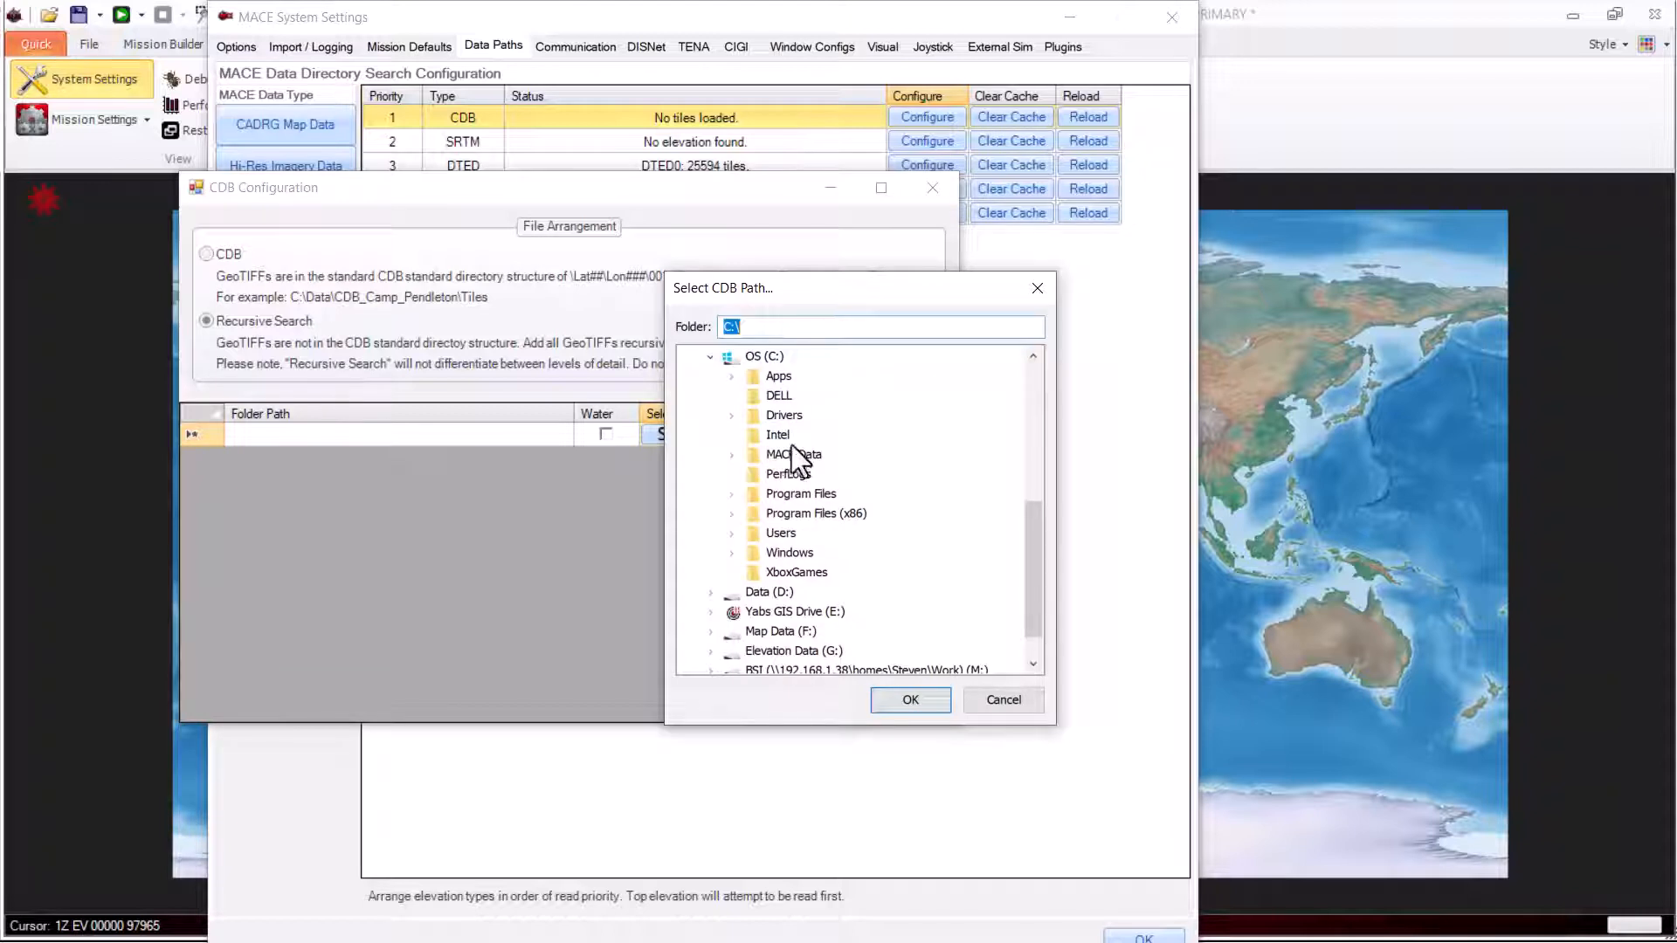
{"action": "left_click", "coordinate": [778, 611]}
{"action": "double_click", "coordinate": [823, 556]}
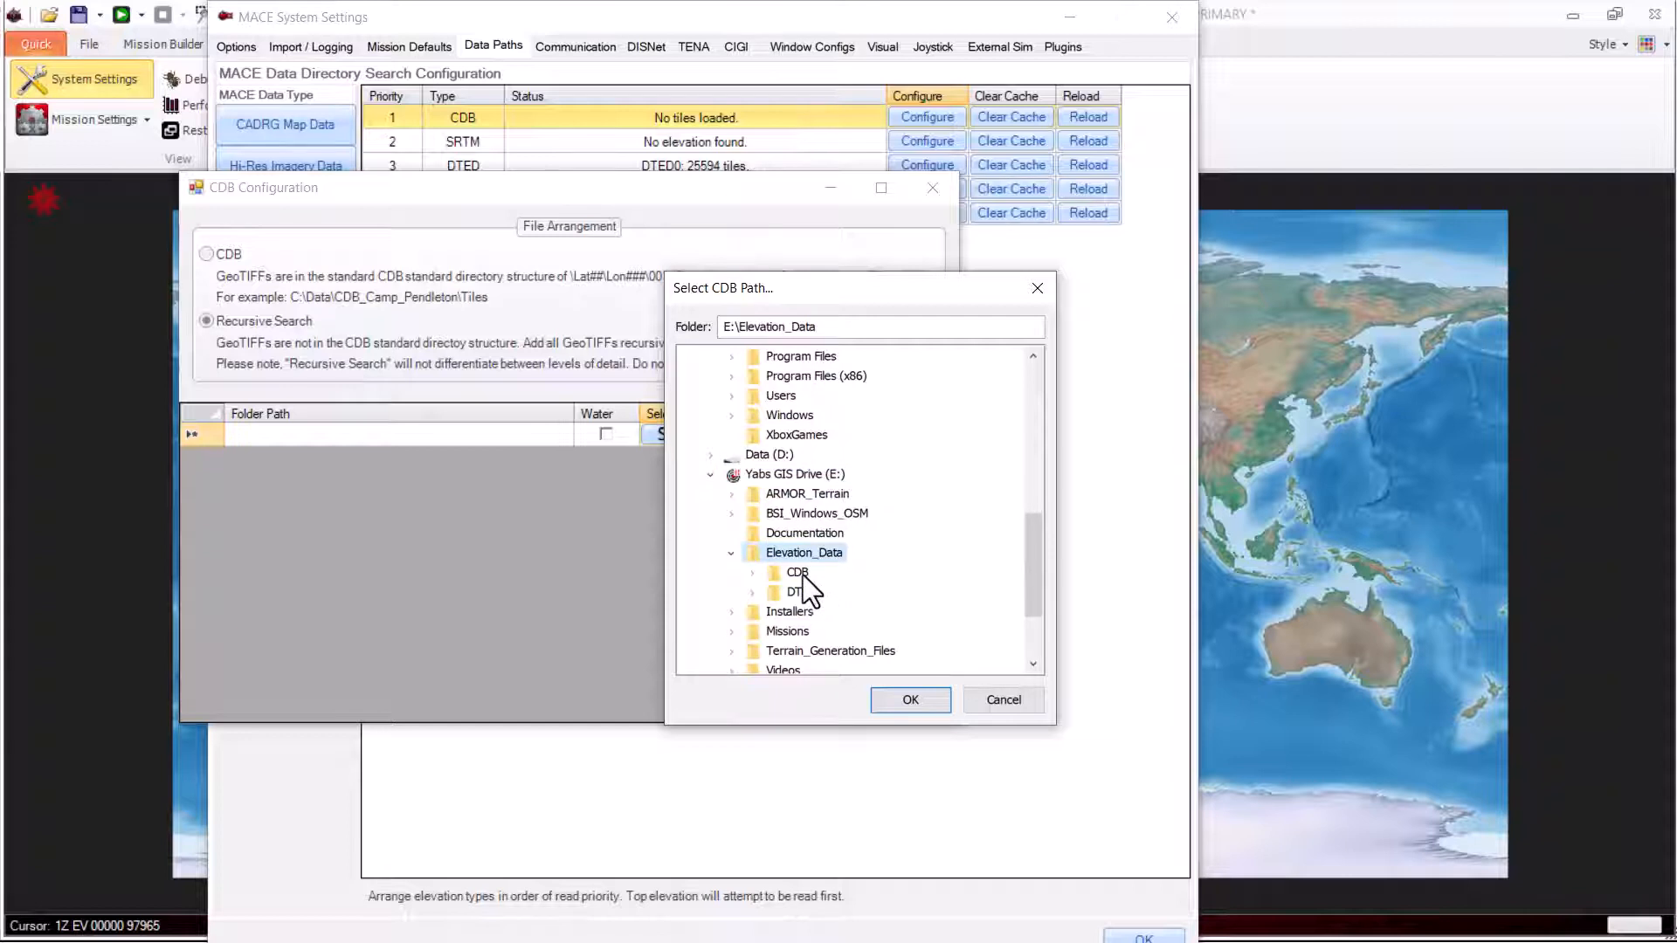
{"action": "double_click", "coordinate": [797, 573]}
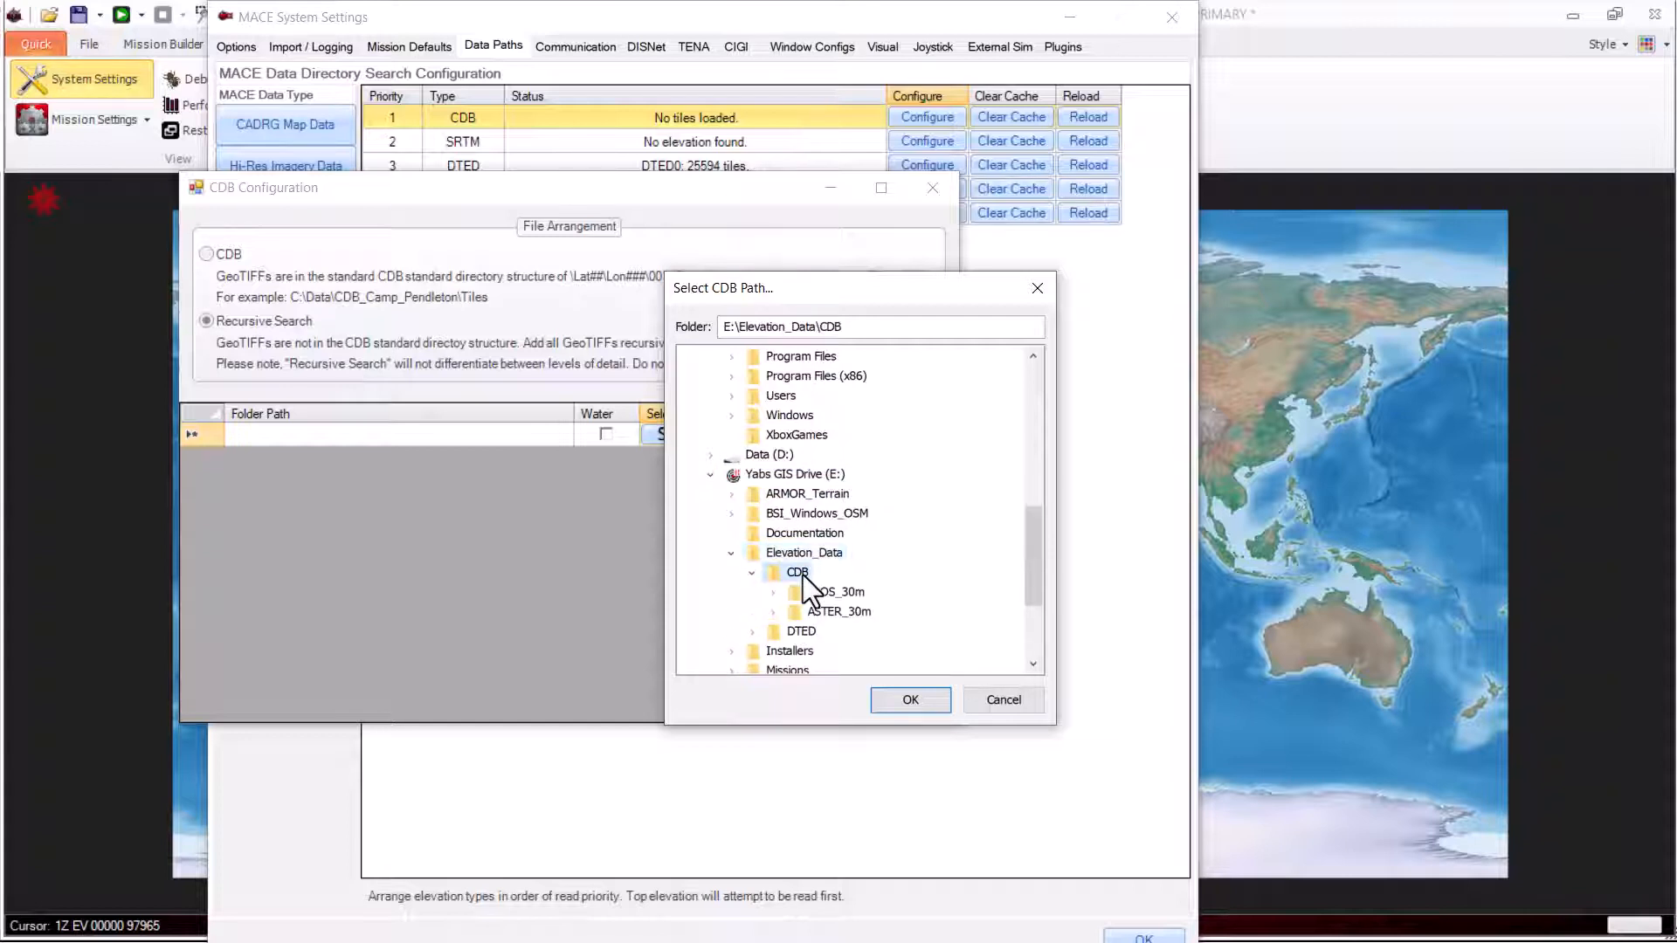
{"action": "left_click", "coordinate": [911, 700]}
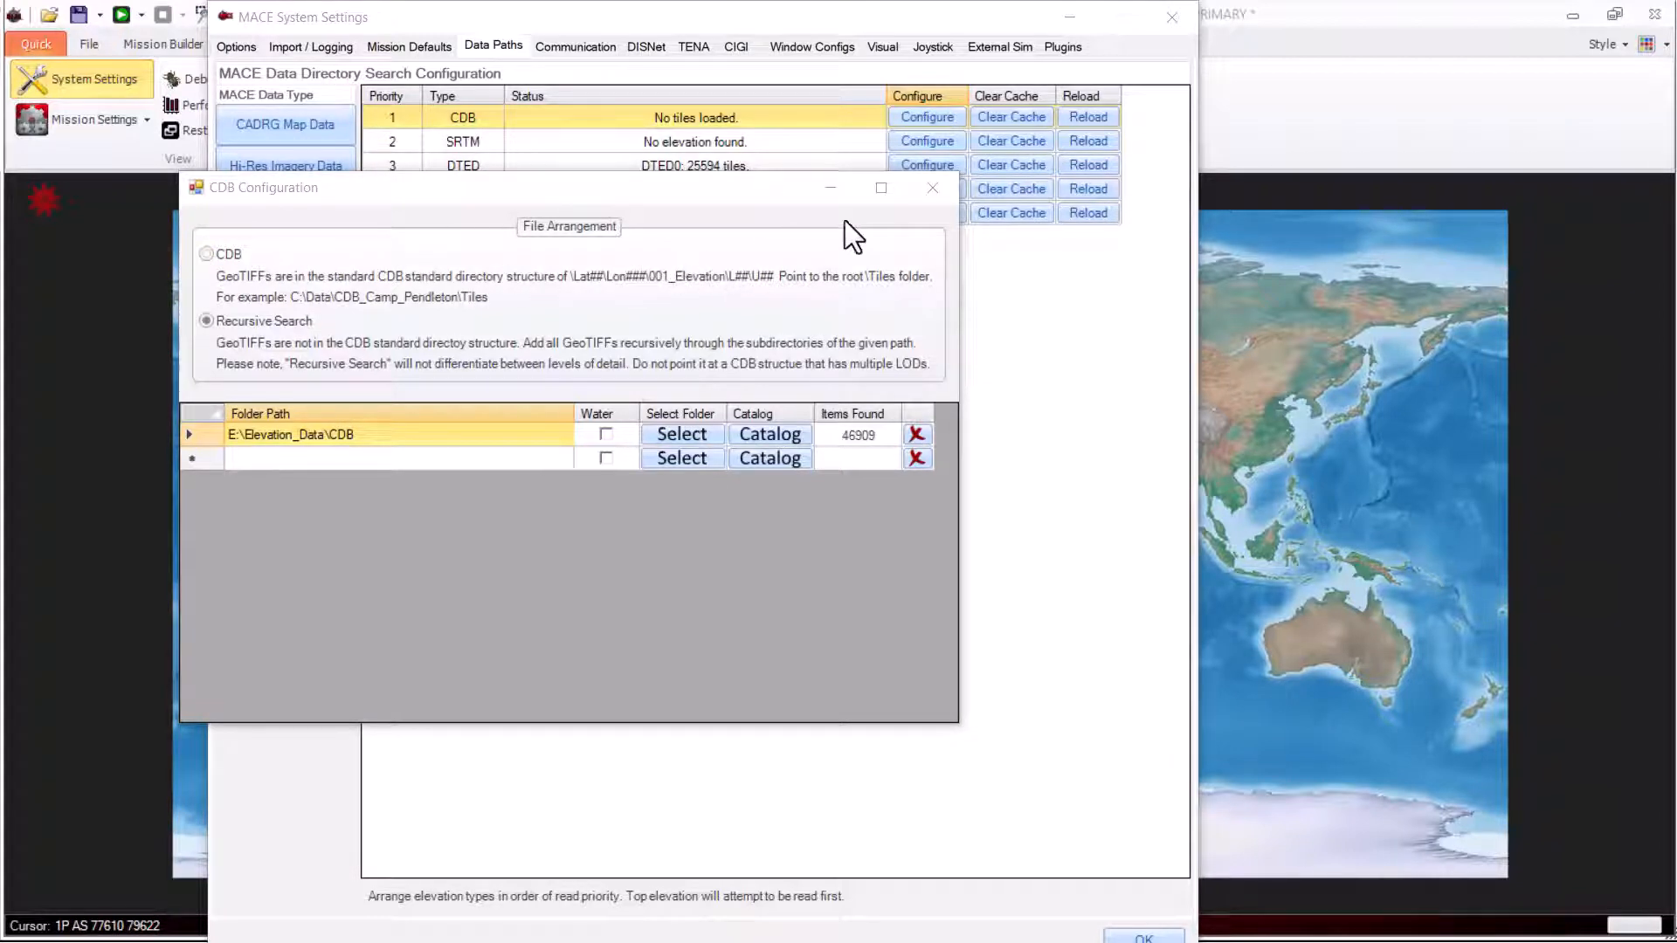
{"action": "left_click", "coordinate": [931, 188]}
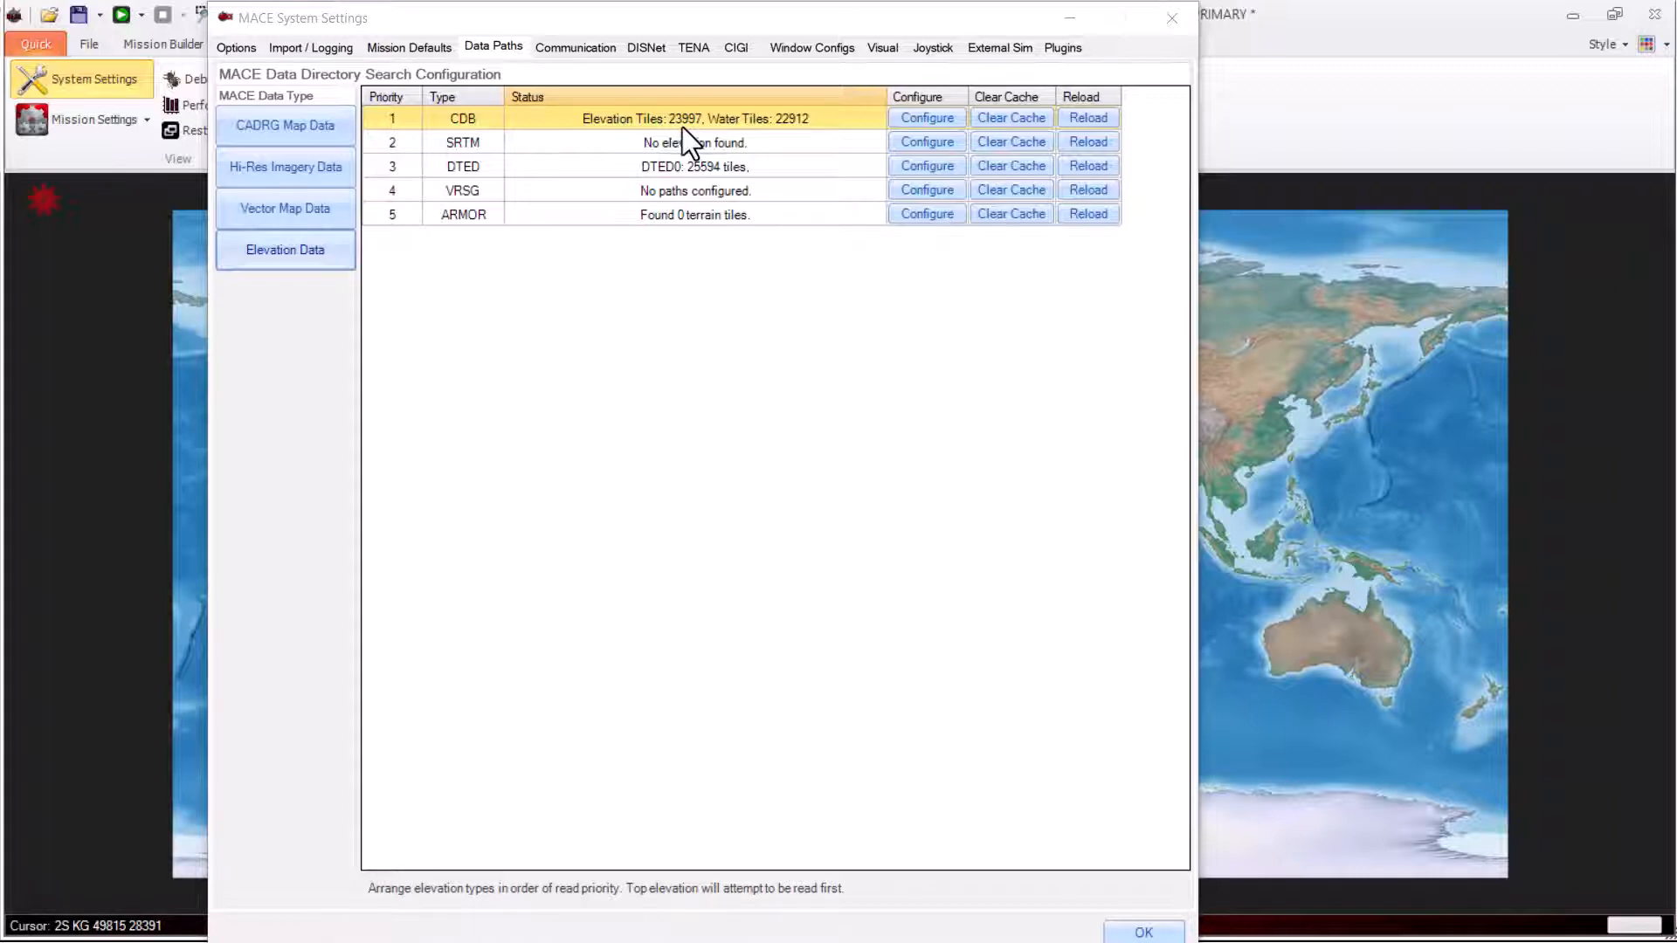
- Examine the VRSG elevation configuration and its search order guidance without adding a folder
{"action": "left_click", "coordinate": [924, 190]}
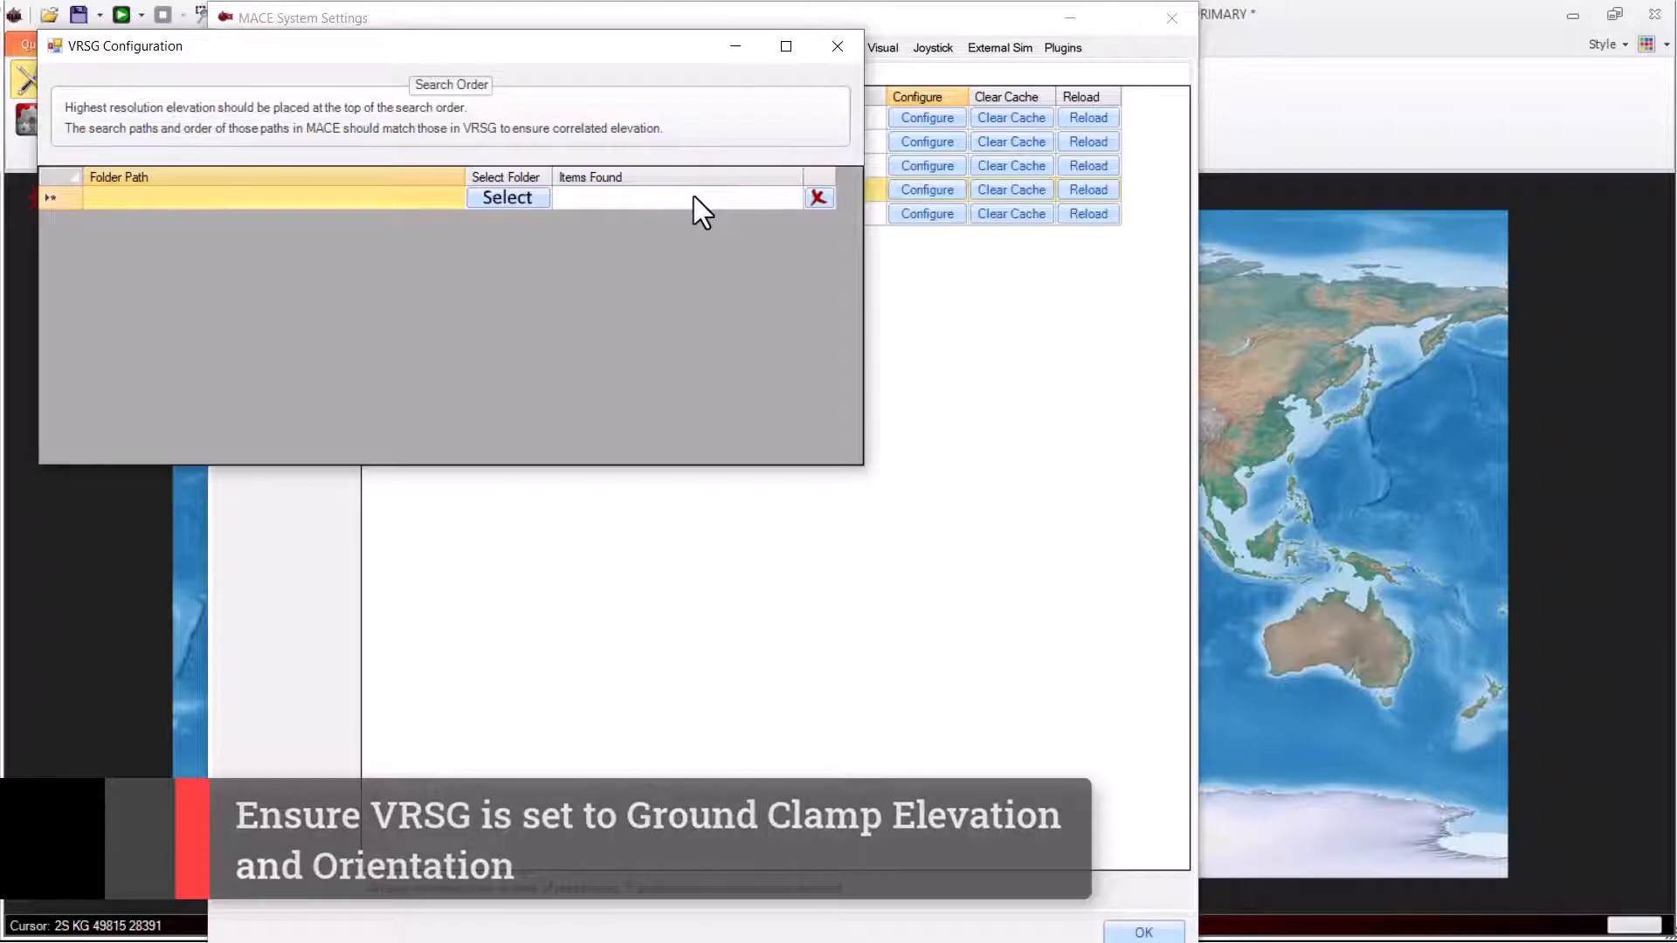
{"action": "left_click", "coordinate": [839, 48]}
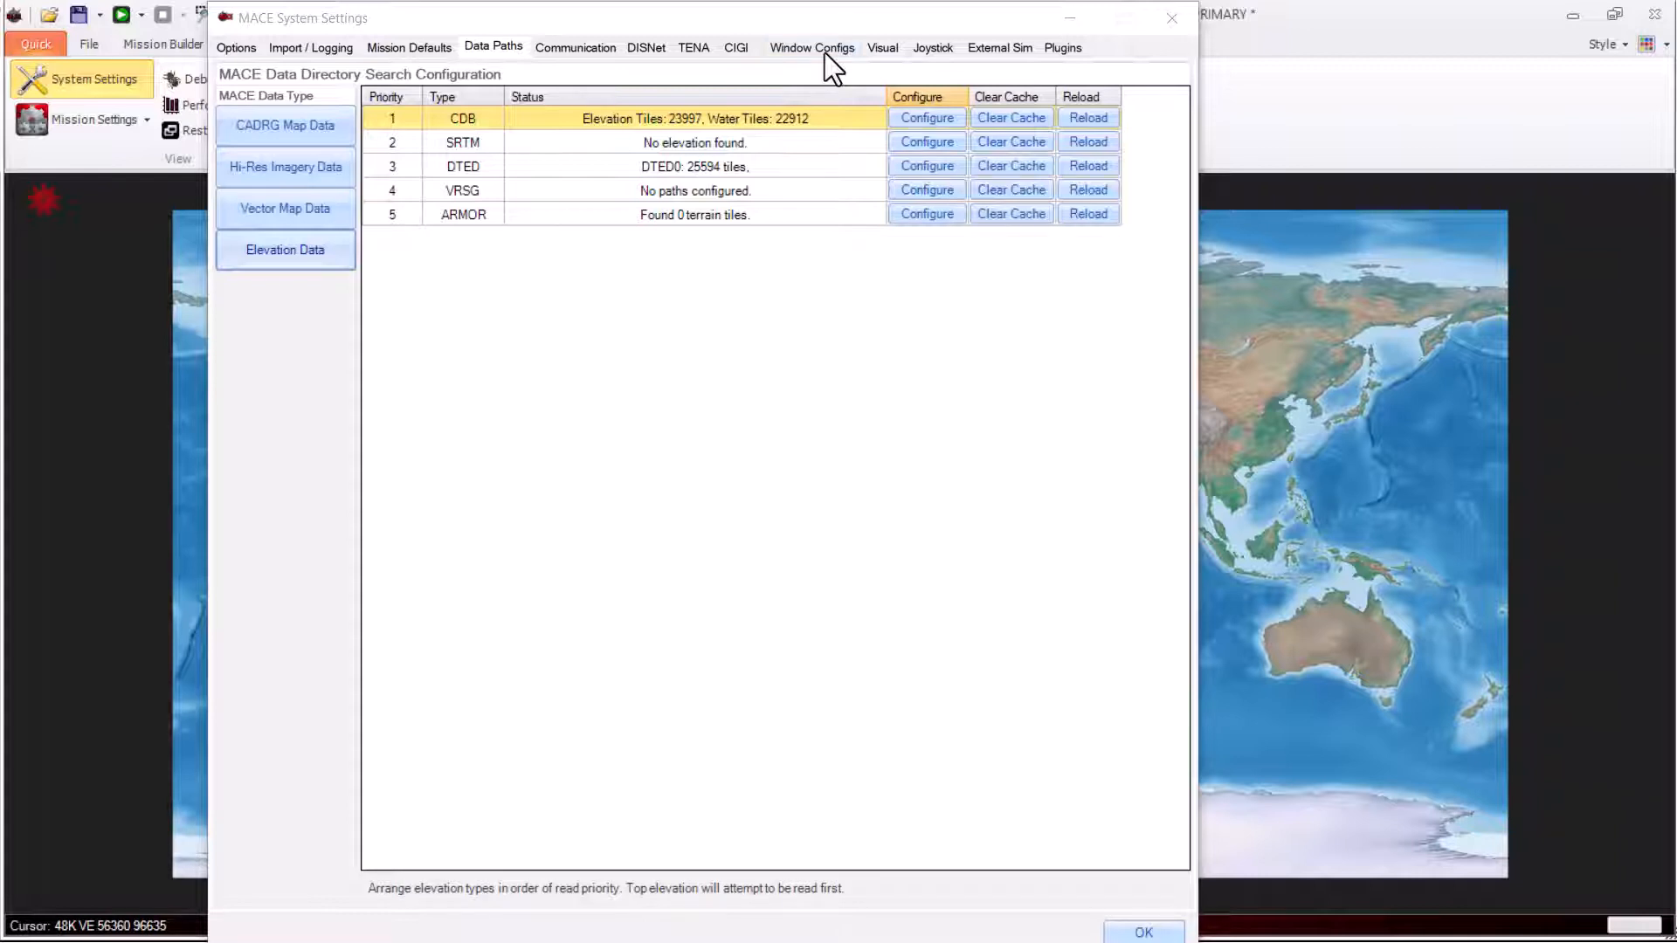
- Add D:\Map Data\ARMOR Terrain Data as the search path for ARMOR terrain tiles
{"action": "left_click", "coordinate": [939, 213]}
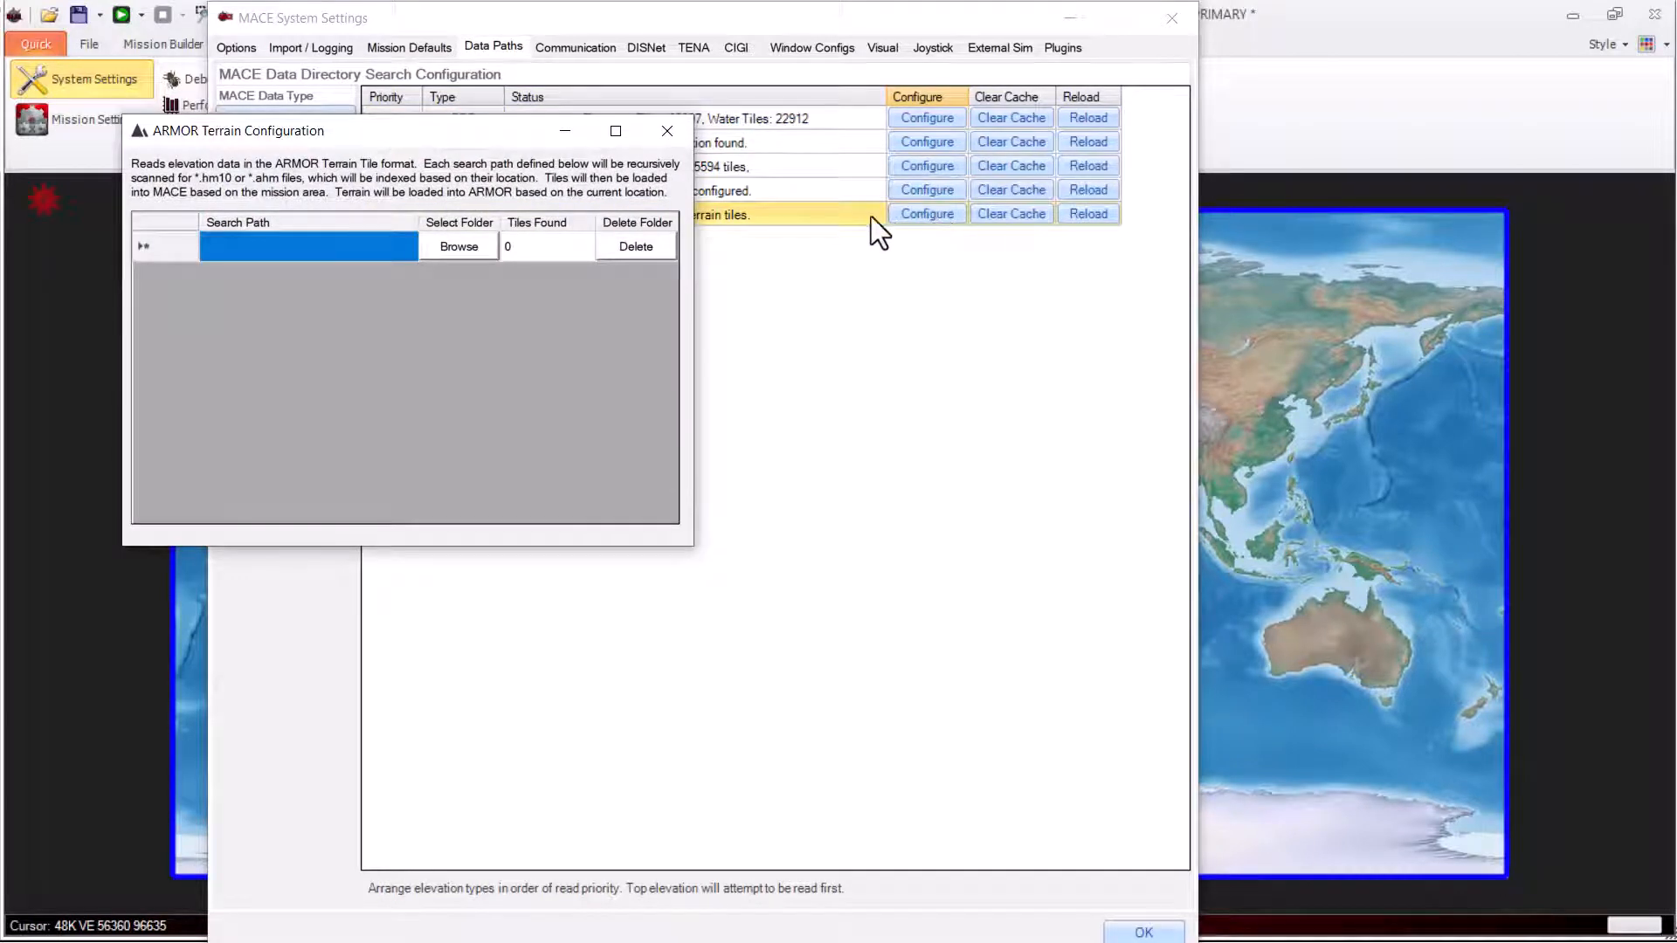
{"action": "left_click", "coordinate": [459, 246]}
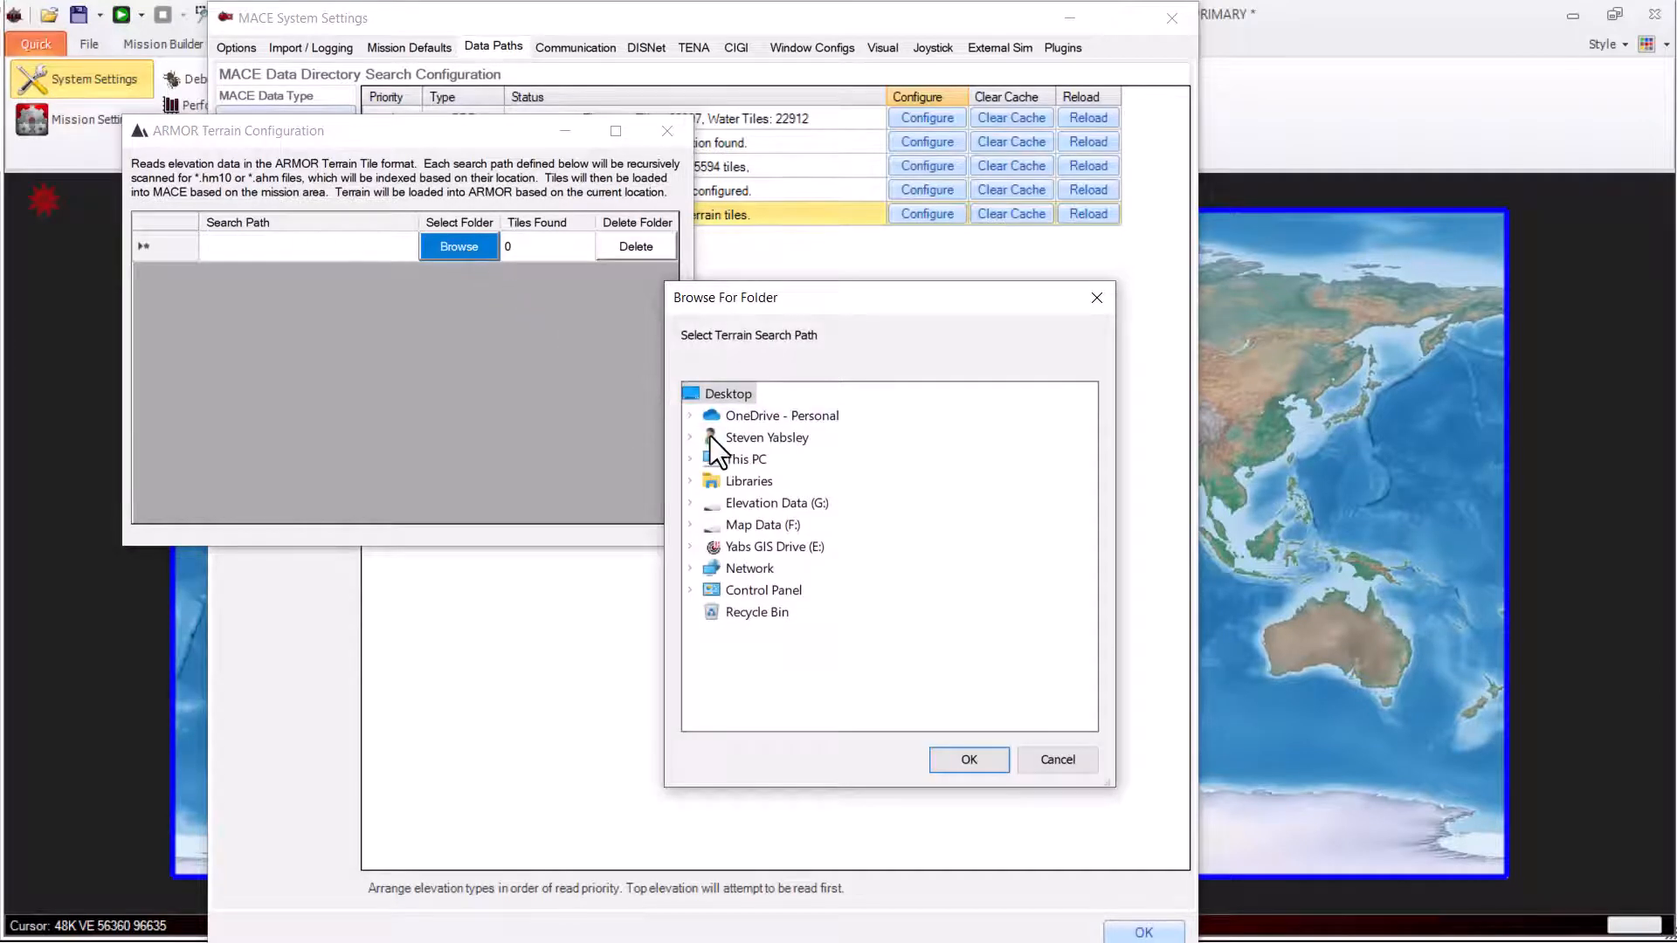
{"action": "left_click", "coordinate": [692, 458]}
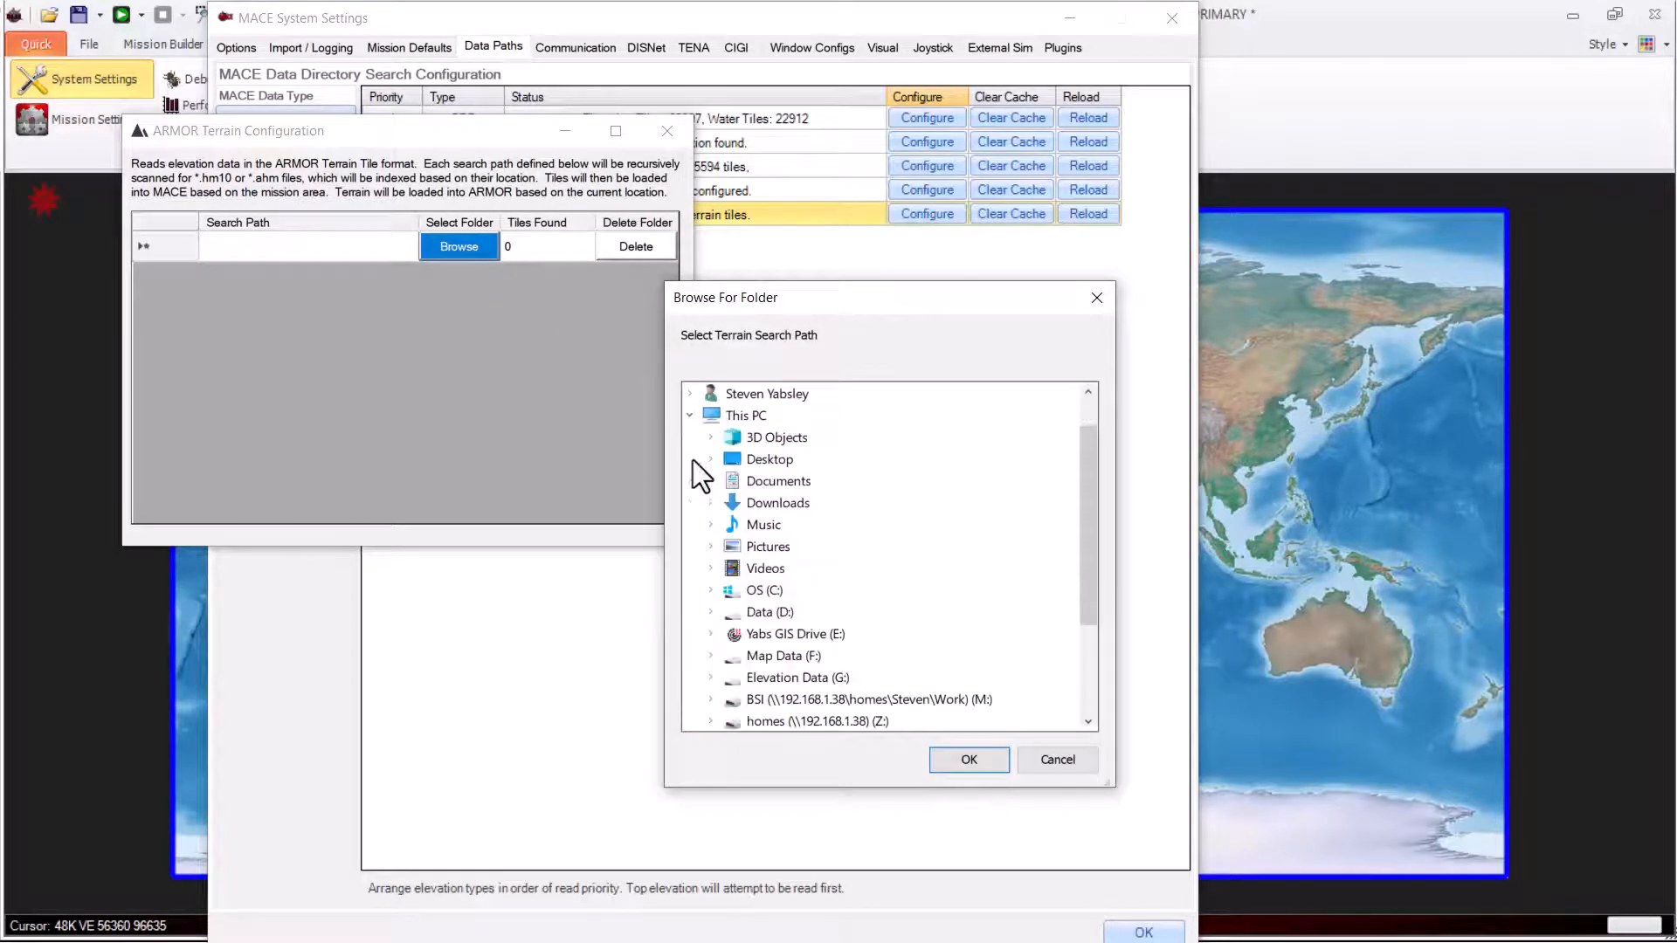
{"action": "left_click", "coordinate": [762, 614]}
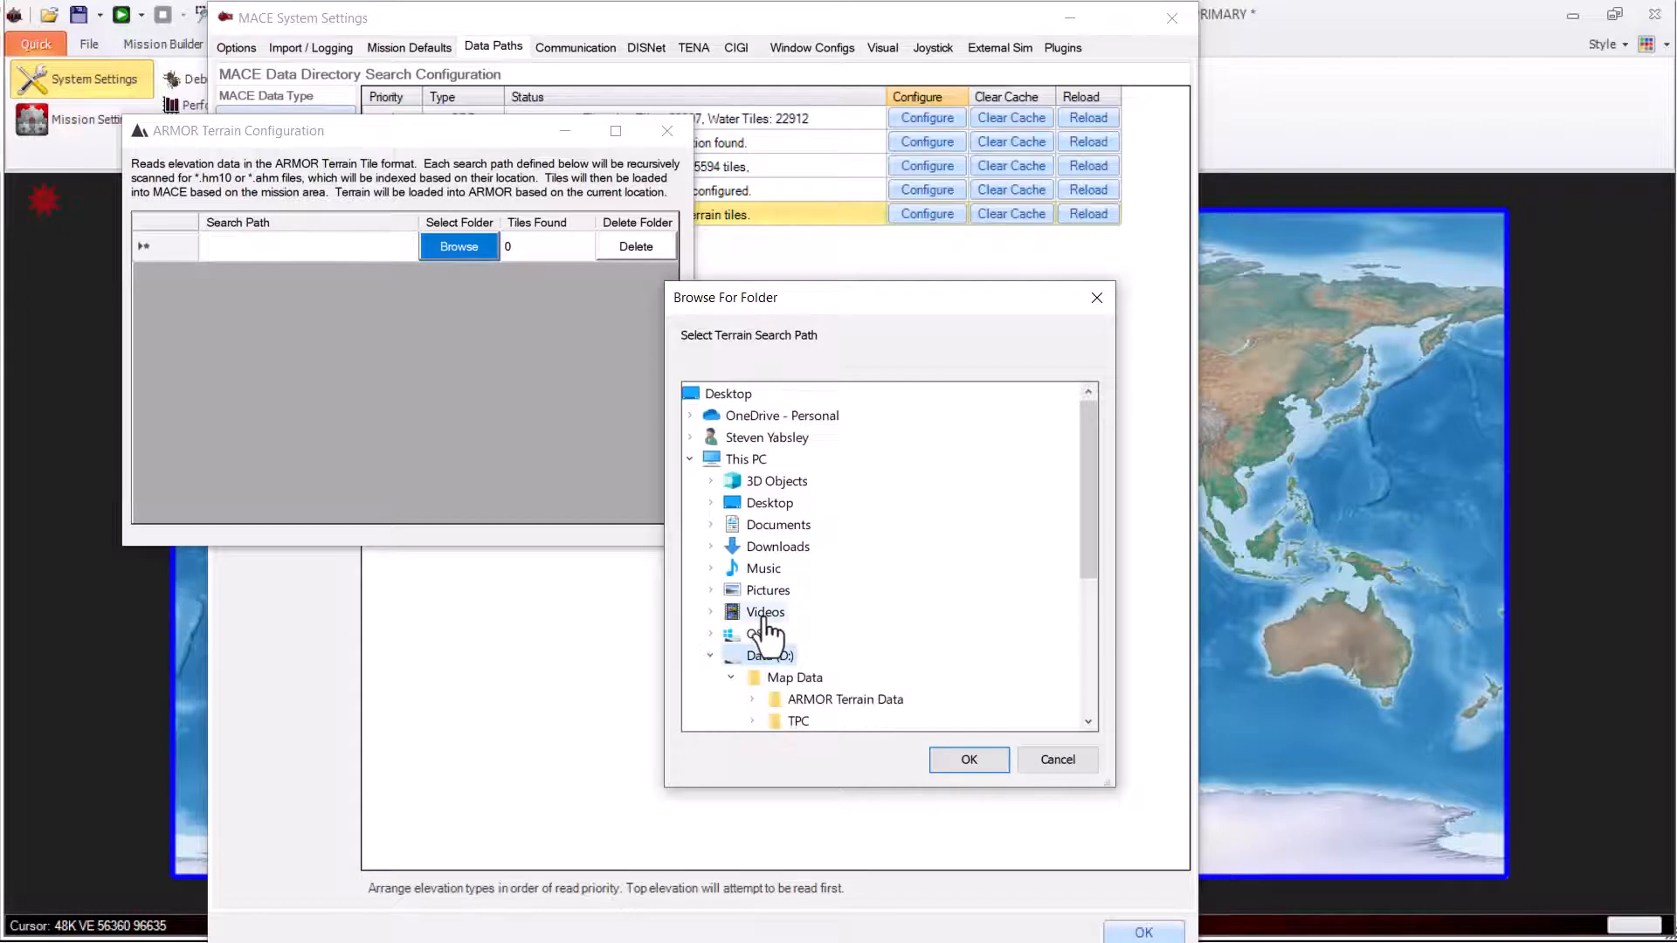
{"action": "left_click", "coordinate": [806, 703]}
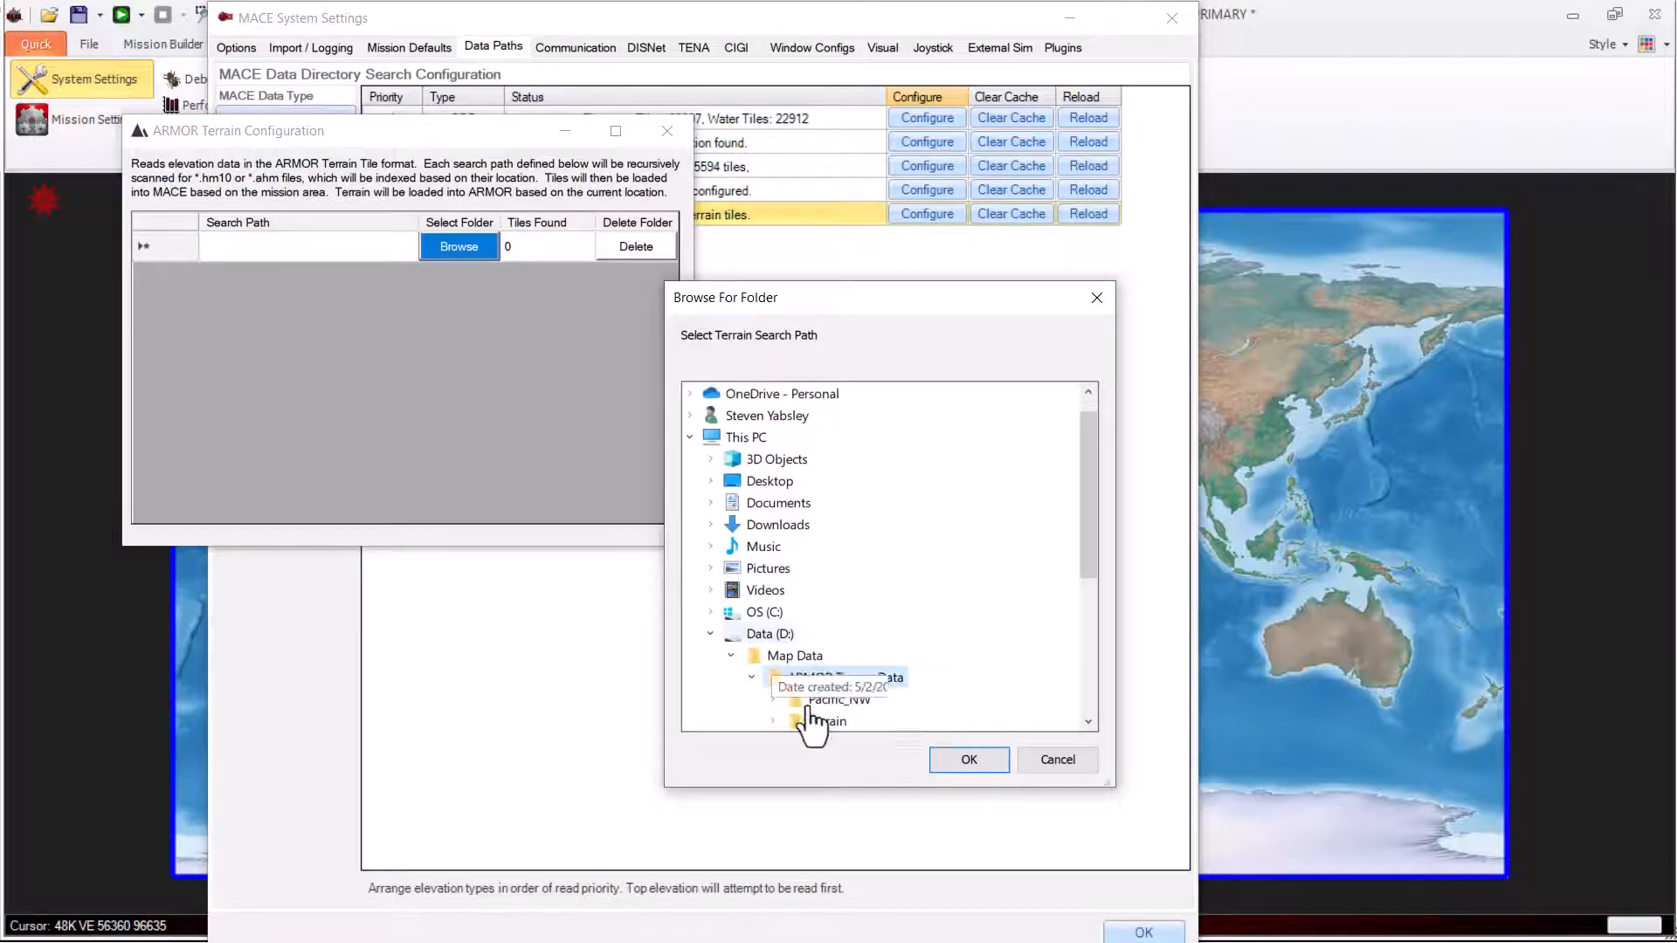
{"action": "left_click", "coordinate": [956, 759]}
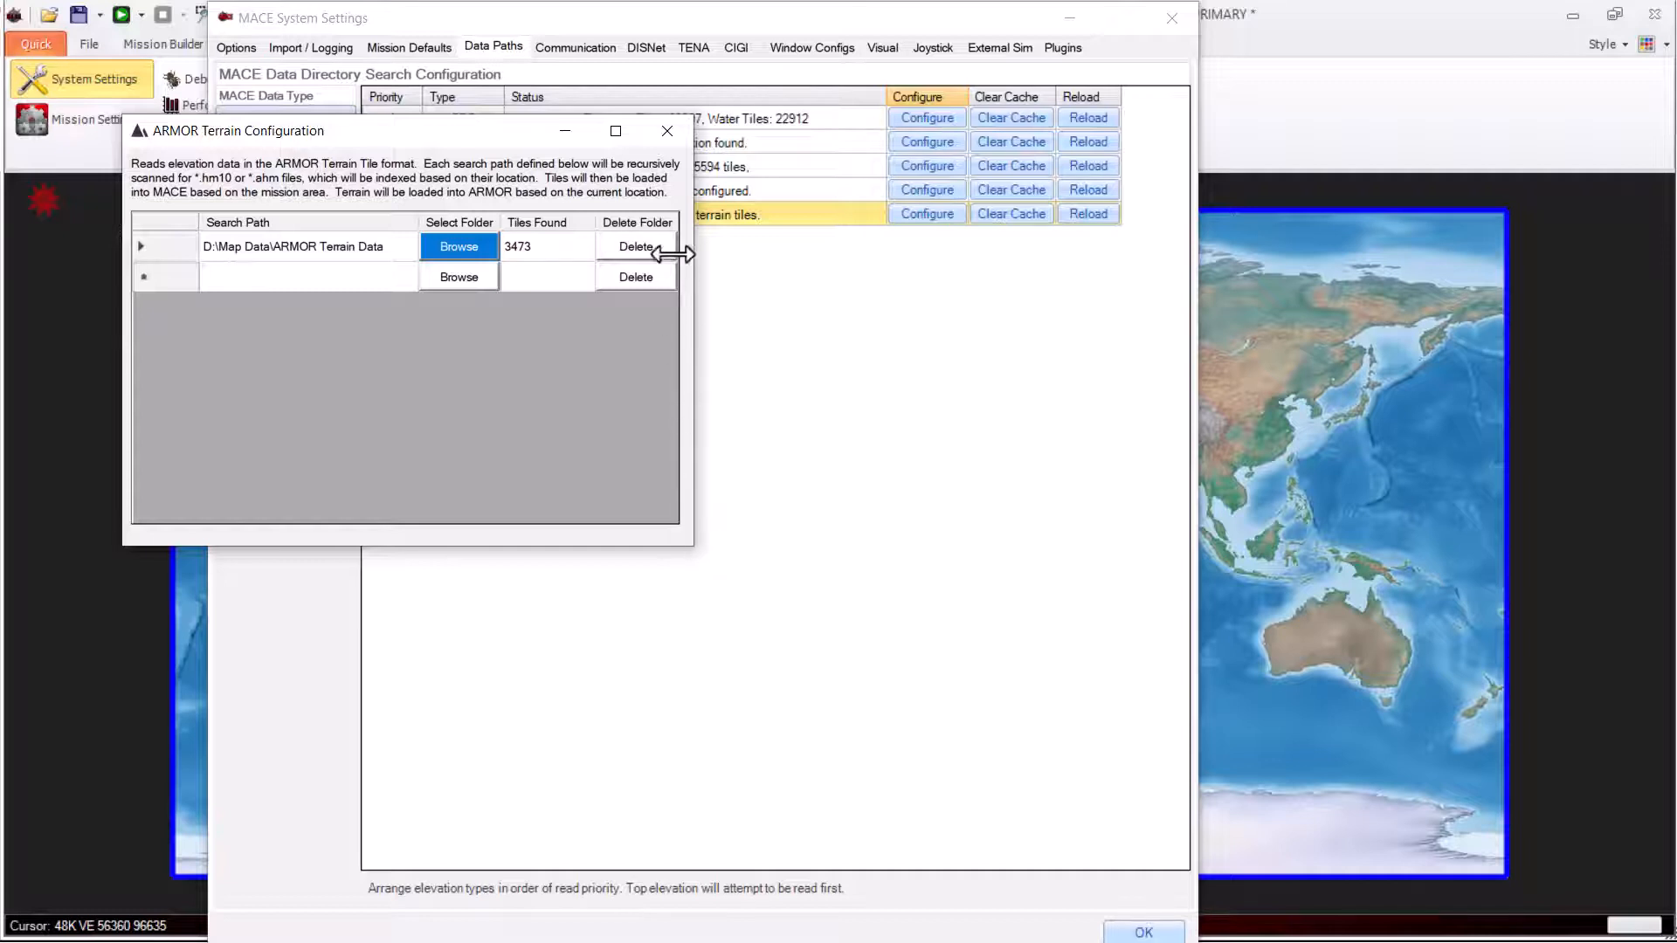
{"action": "left_click", "coordinate": [666, 133]}
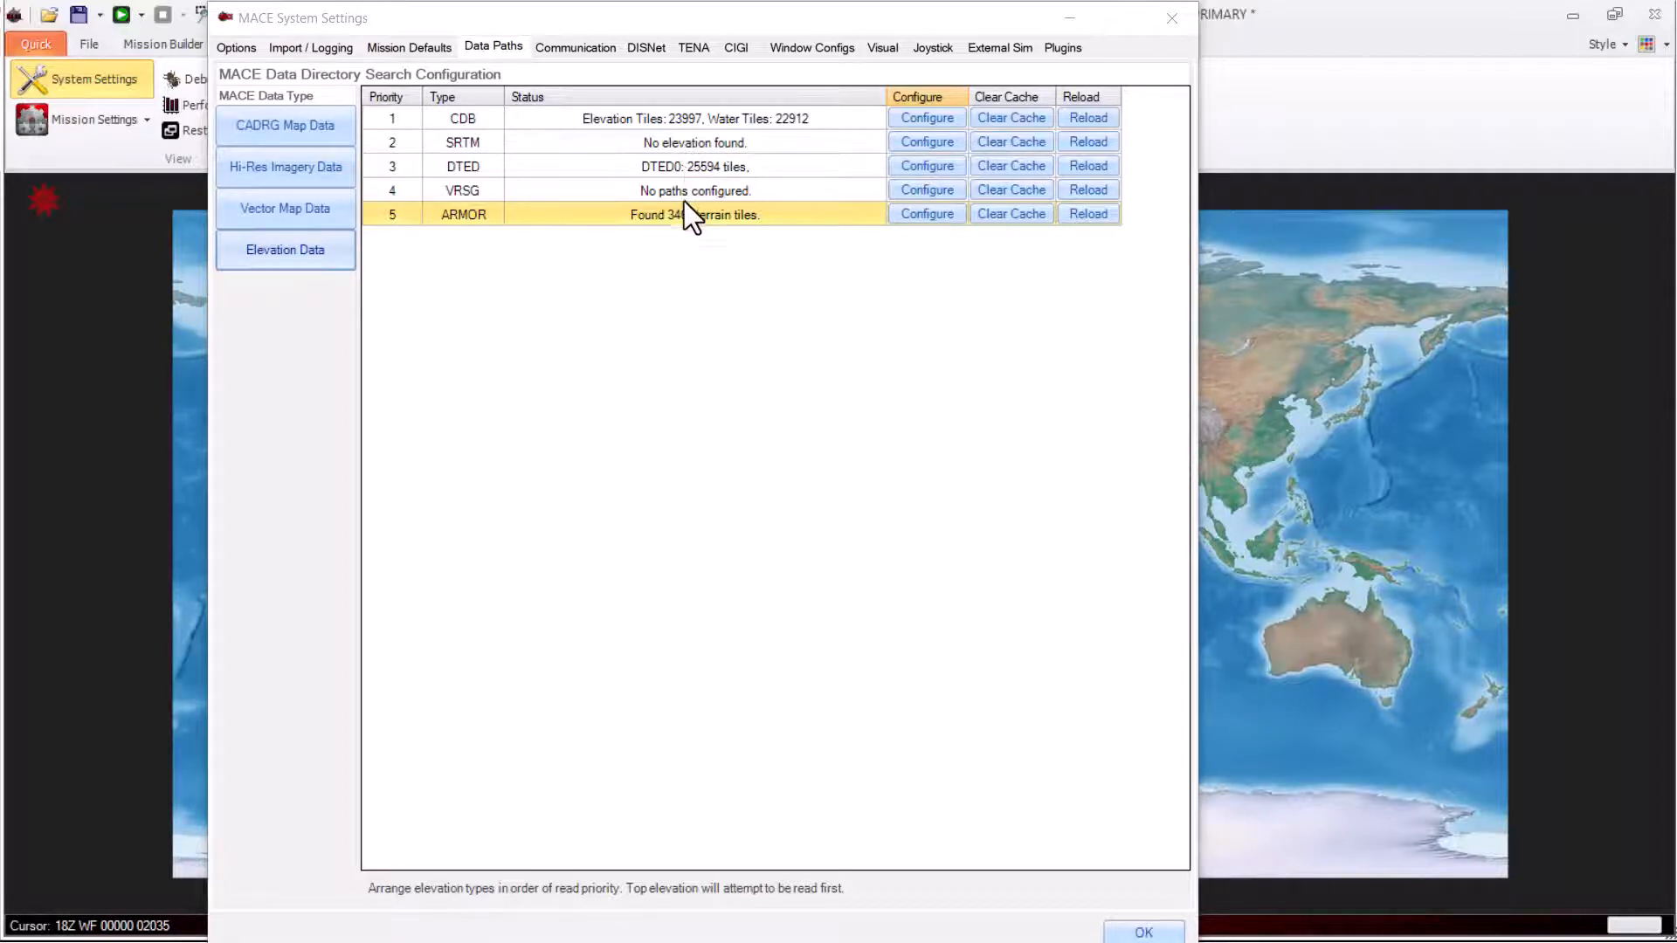
- Move ARMOR to priority 1 among the elevation types and accept the system settings
{"action": "left_click_drag", "start_coordinate": [684, 210], "coordinate": [685, 130]}
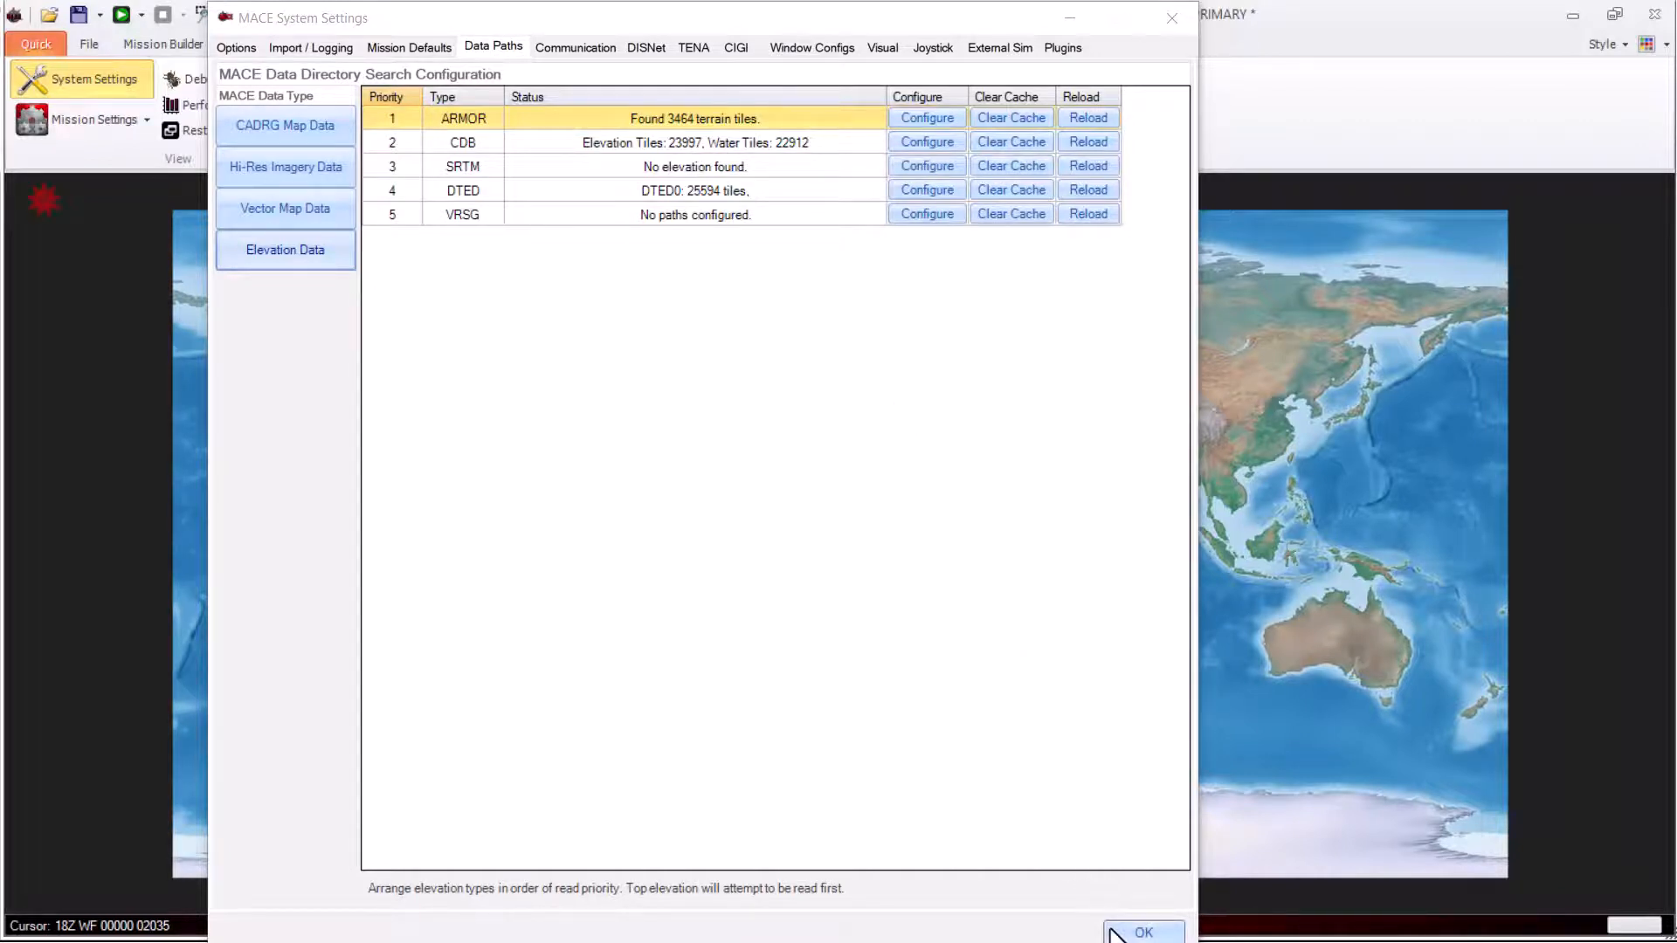
{"action": "left_click", "coordinate": [1136, 931]}
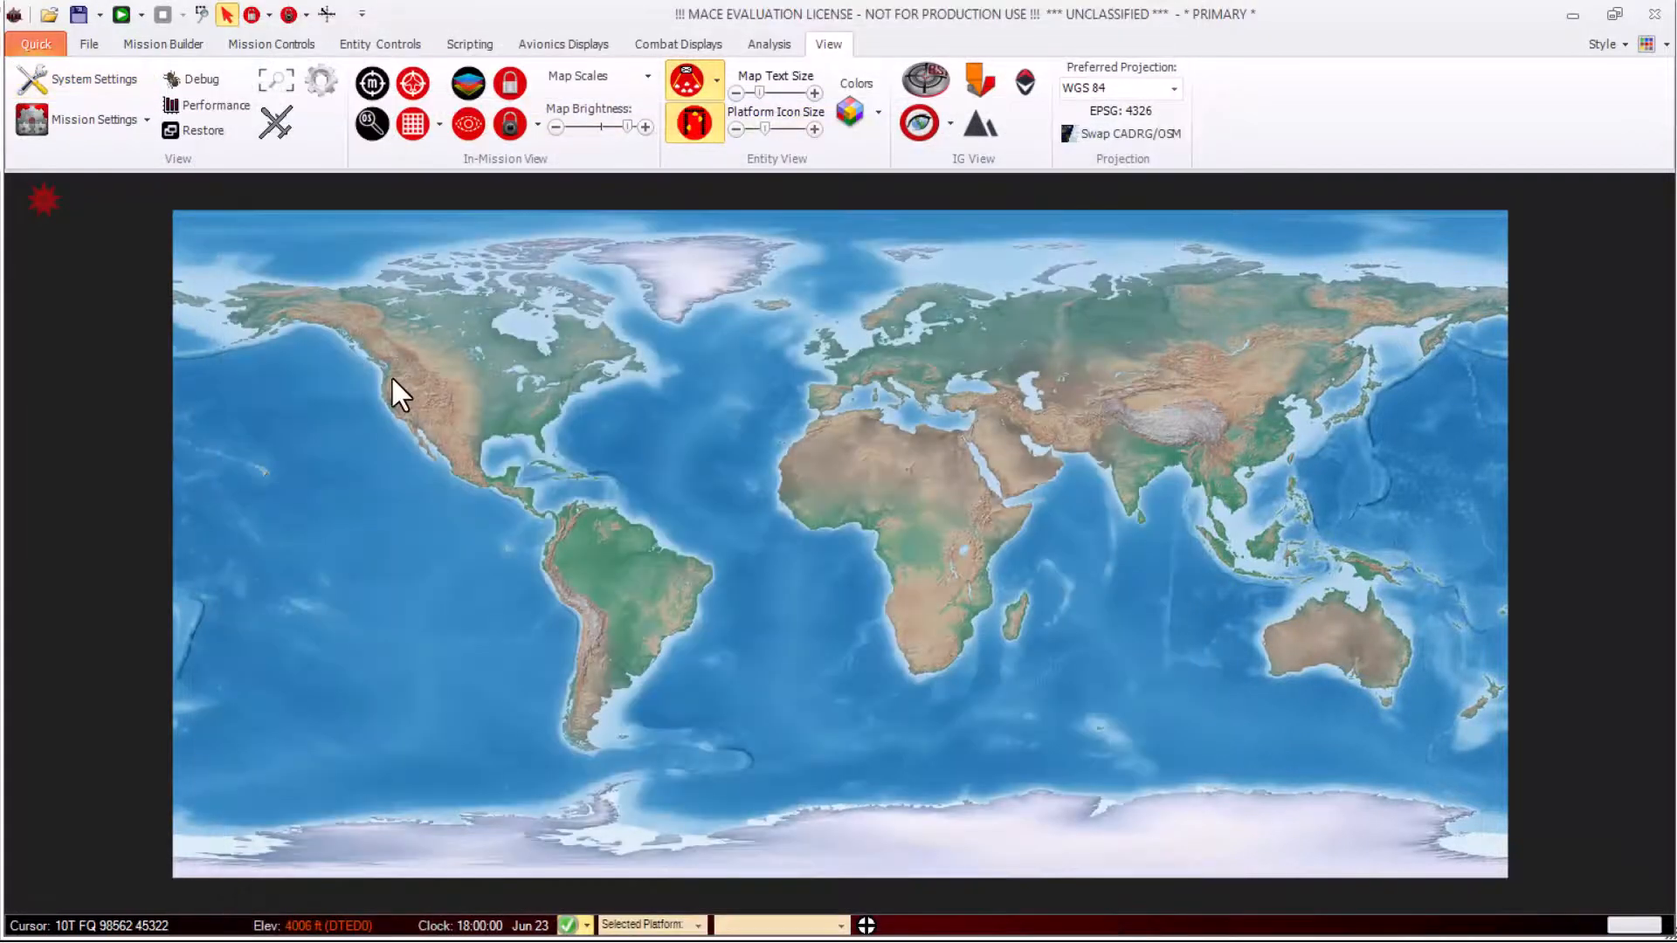